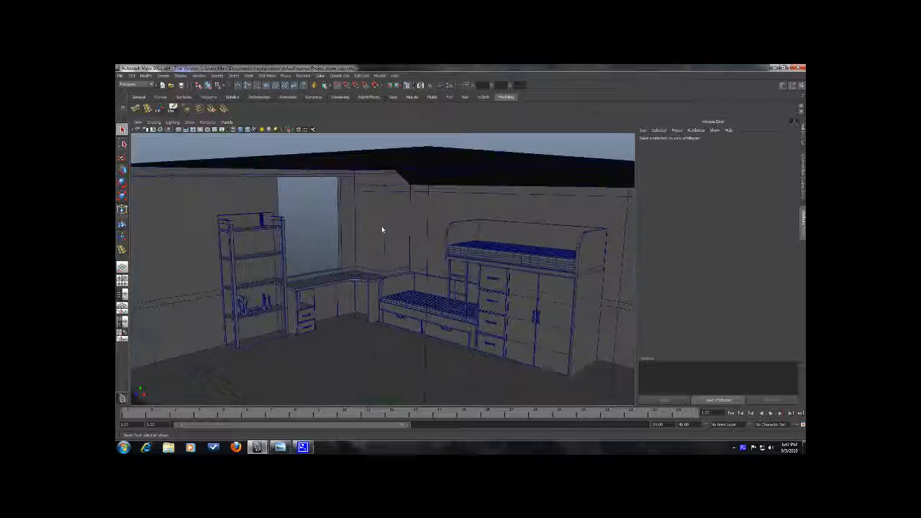
Check the kids' room reference photo in Windows Photo Viewer and return to the desk area of the Maya scene.
click(280, 447)
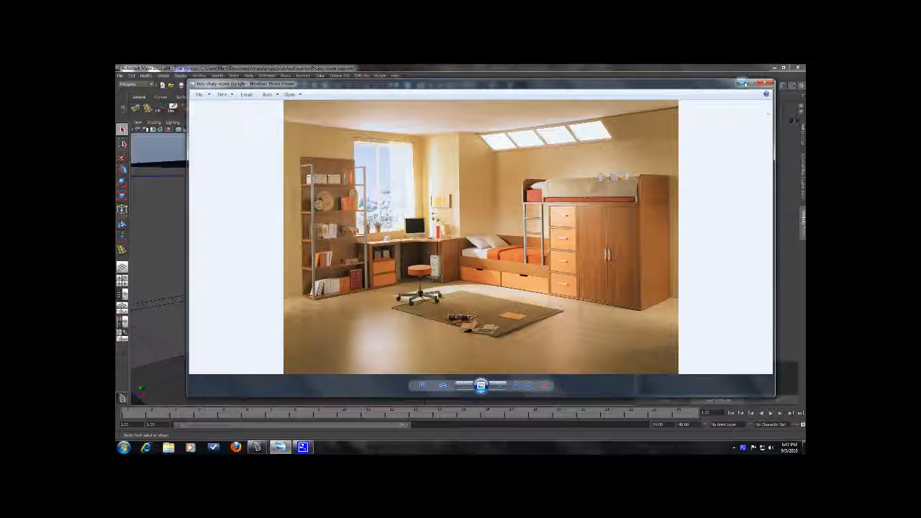
click(743, 83)
alt+drag(555, 219, 475, 245)
scroll(472, 243, up, 4)
alt+middle_drag(468, 242, 328, 308)
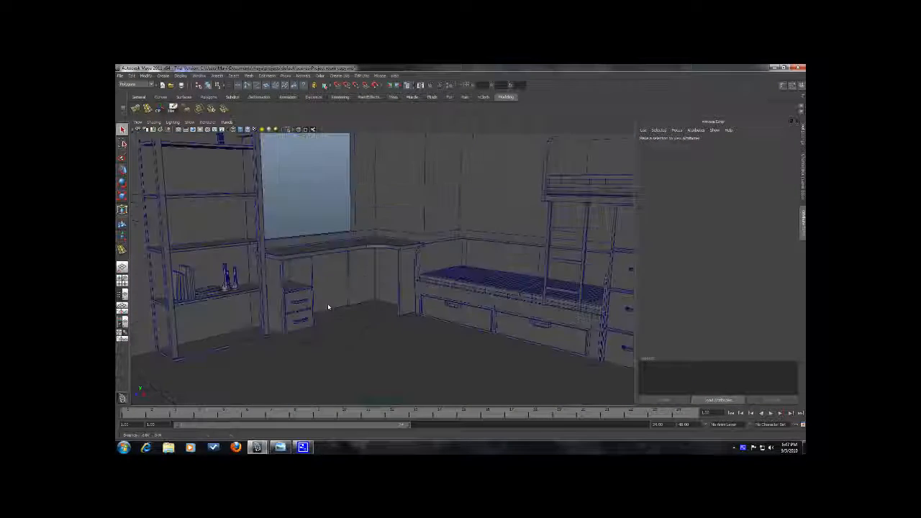
scroll(328, 308, up, 2)
Create a polygon cube in front of the desk and scale it into a thin, upright square CD case.
click(164, 76)
mouse_move(184, 94)
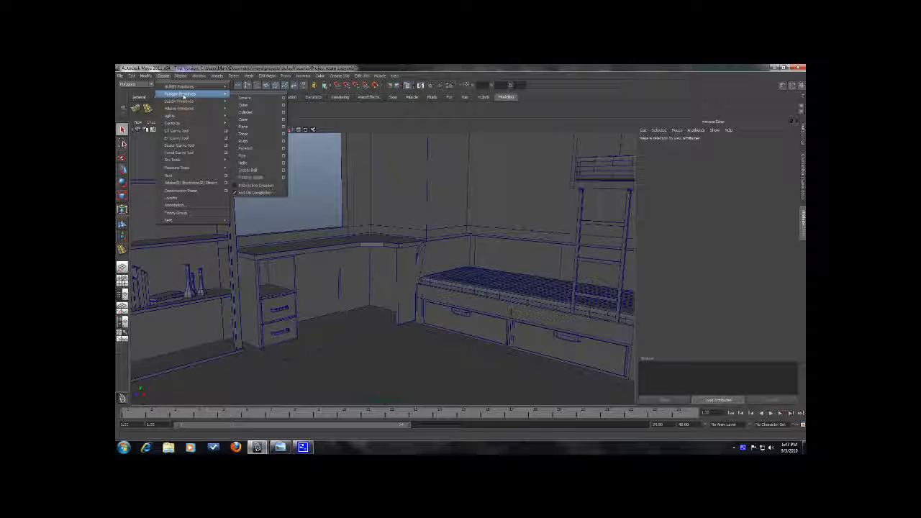
click(243, 105)
scroll(361, 315, down, 5)
drag(361, 301, 410, 276)
scroll(361, 284, up, 4)
key(r)
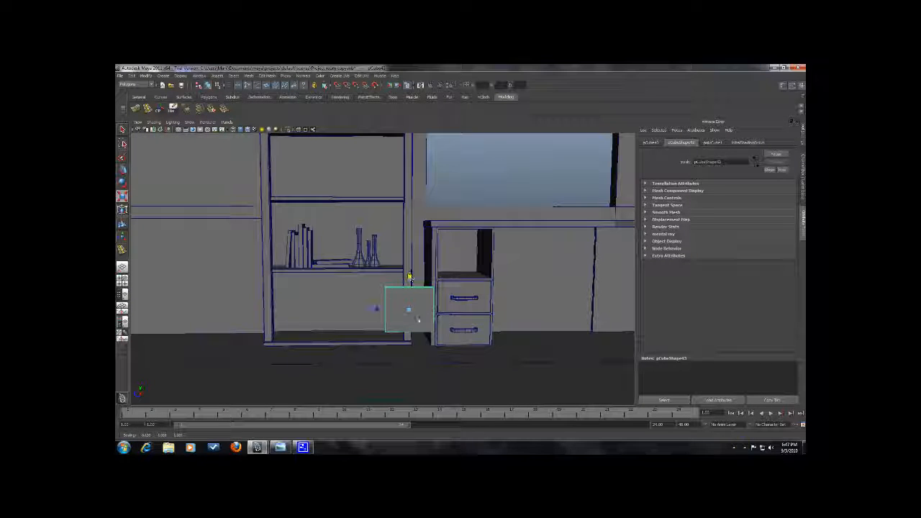
drag(408, 310, 432, 273)
Insert edge loops near one vertical edge of the case and along both sides of its thickness.
click(147, 108)
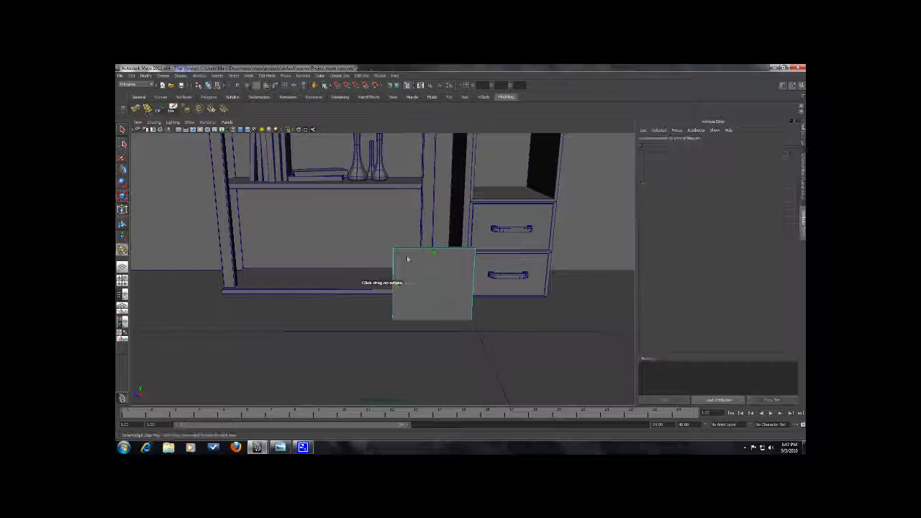
drag(400, 251, 315, 252)
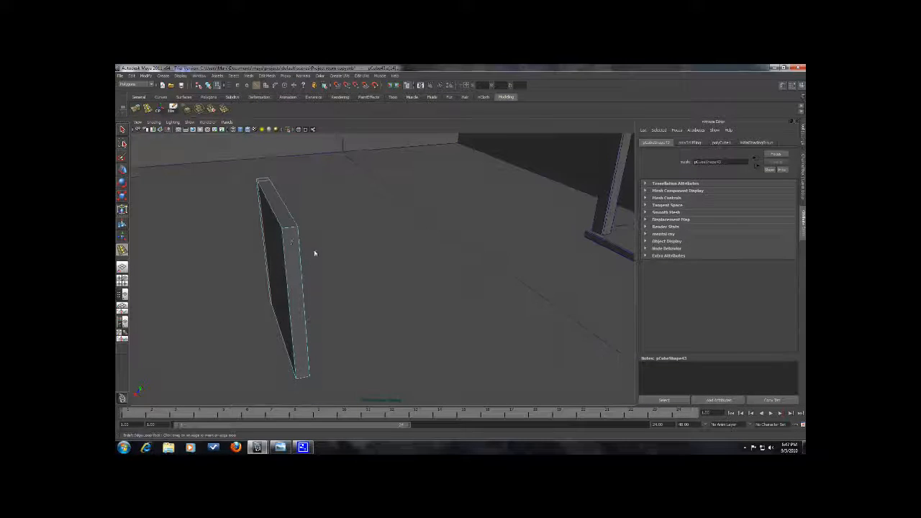
click(295, 231)
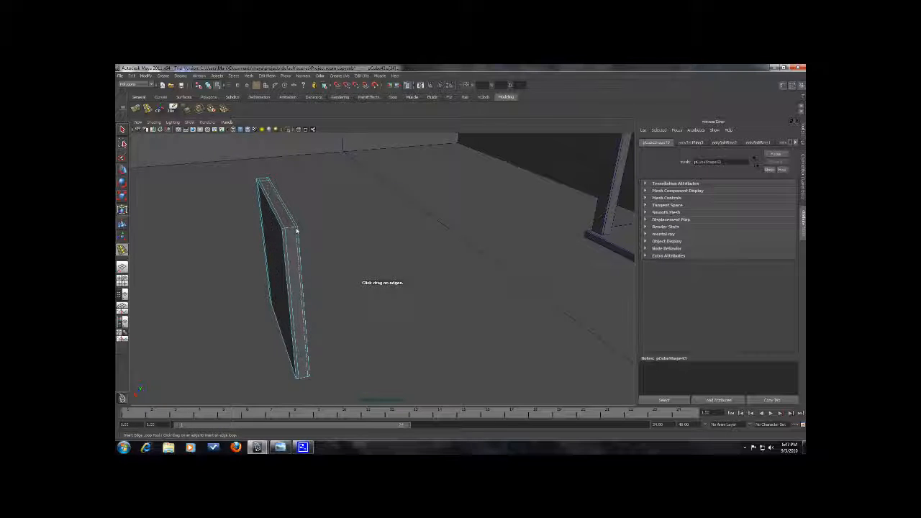
Extrude the two outer face strips along the case's narrow side and return to object selection.
click(121, 170)
scroll(228, 229, up, 3)
alt+drag(233, 230, 302, 273)
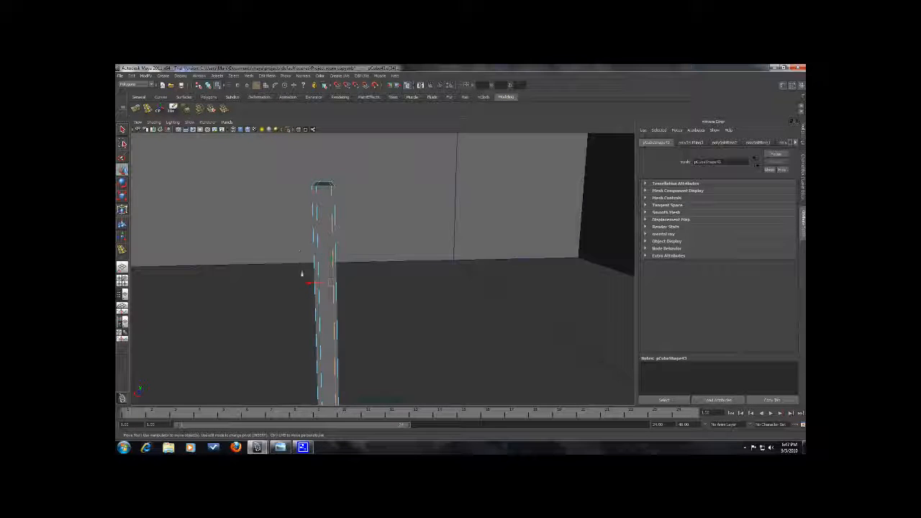
right_drag(314, 243, 315, 260)
click(316, 252)
shift+click(333, 237)
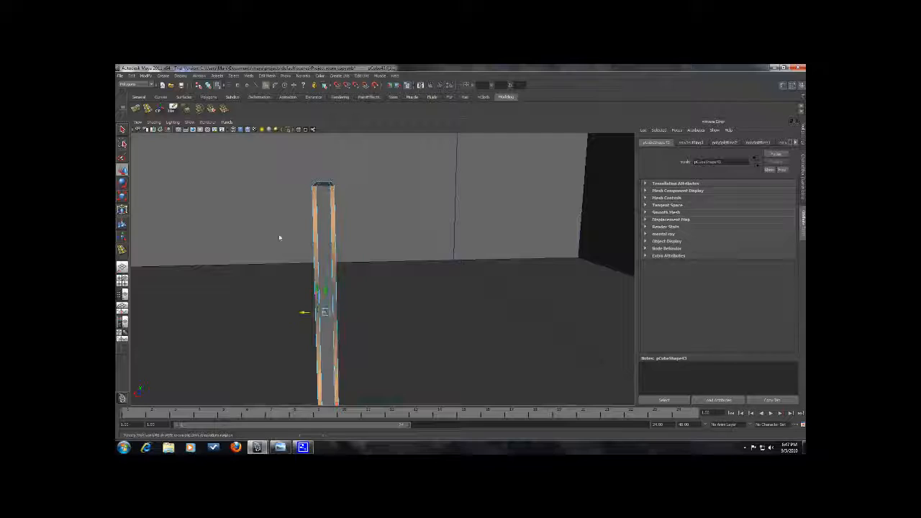
alt+drag(280, 237, 335, 268)
click(140, 111)
alt+drag(441, 302, 376, 241)
drag(371, 334, 371, 332)
right_drag(312, 264, 341, 255)
click(463, 271)
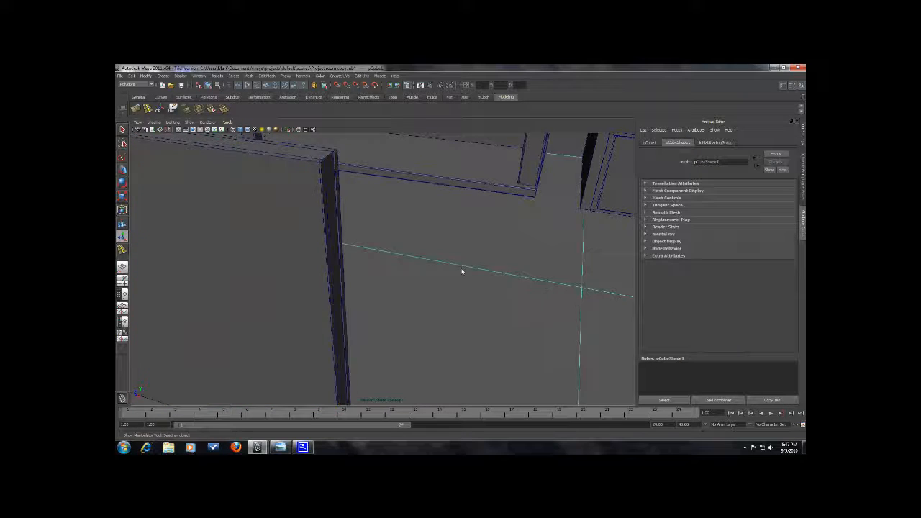
scroll(463, 272, down, 5)
alt+drag(475, 294, 459, 285)
click(351, 272)
scroll(344, 271, down, 4)
alt+drag(344, 270, 374, 257)
mouse_move(300, 264)
alt+mouse_down()
mouse_move(300, 255)
mouse_move(317, 266)
alt+mouse_up()
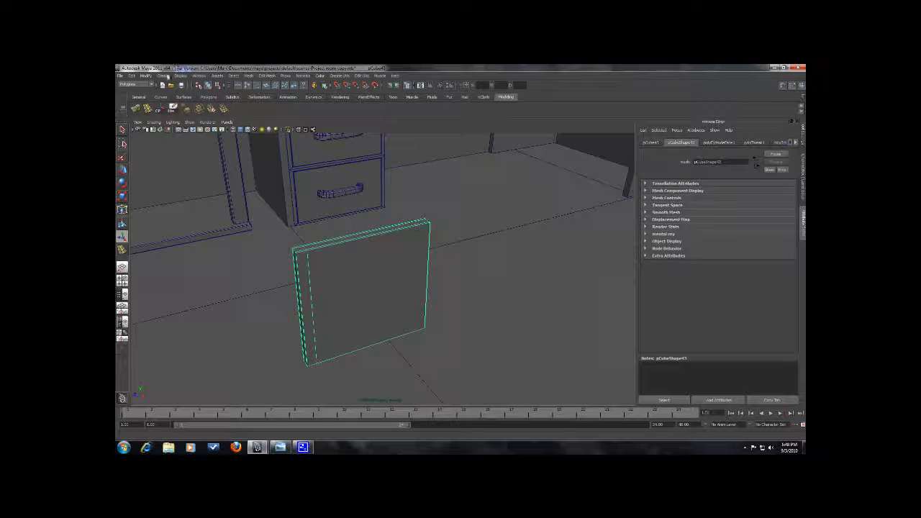
Create a polygon cylinder and raise it above the floor at the CD case.
click(163, 75)
mouse_move(189, 94)
click(258, 112)
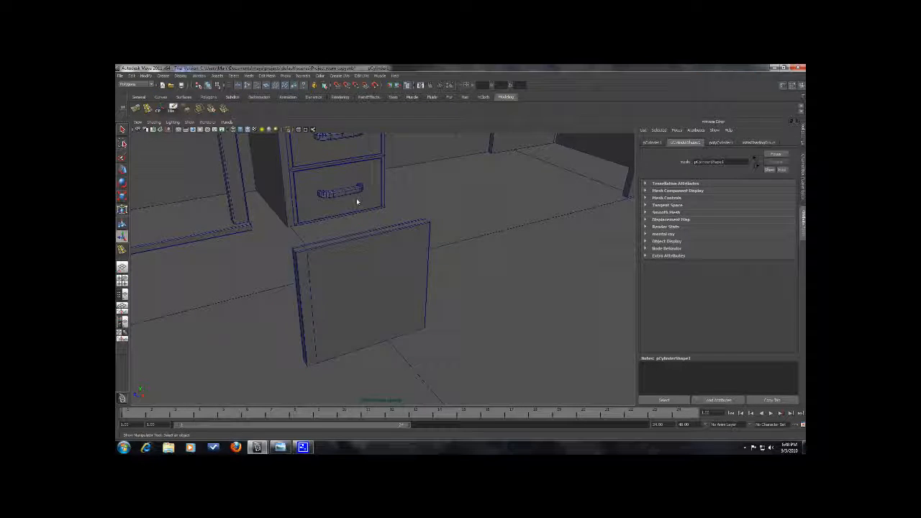
scroll(396, 296, down, 6)
key(w)
drag(385, 350, 384, 235)
Turn the cylinder onto its side by setting its Z rotation to -90.
key(e)
drag(391, 270, 633, 200)
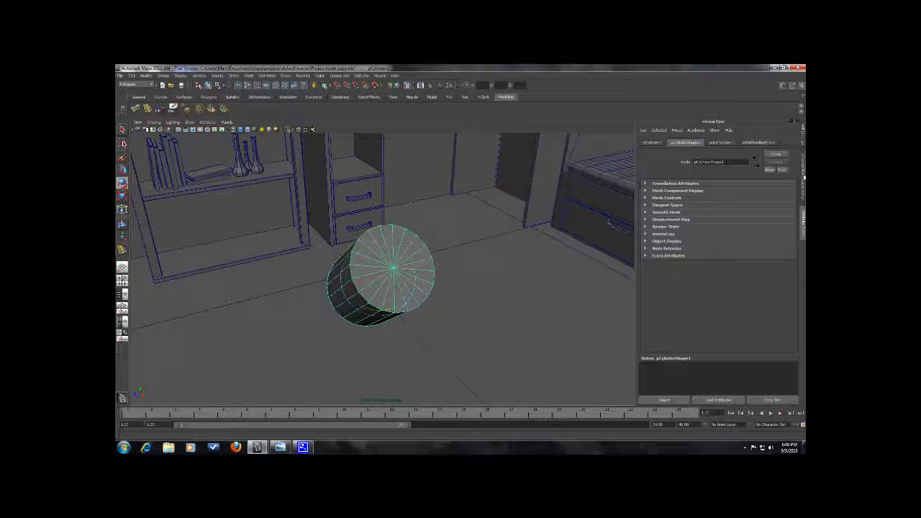
click(804, 177)
text(-90)
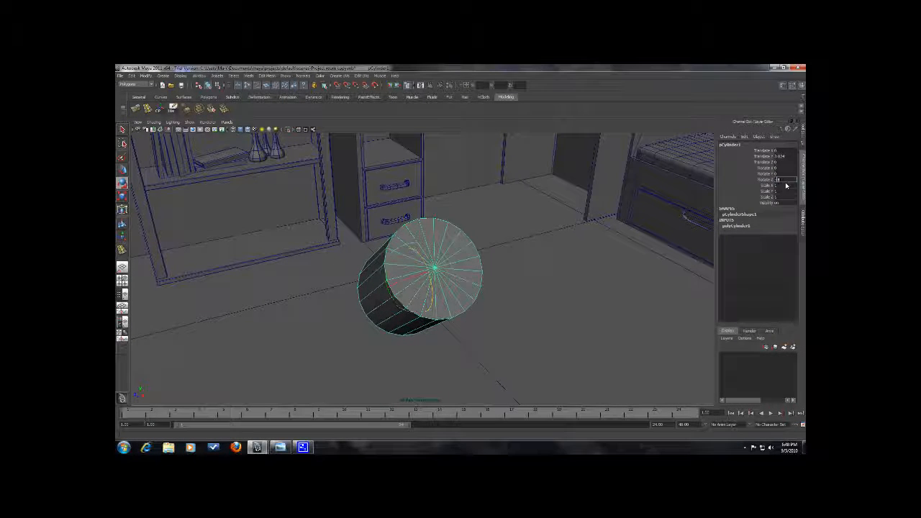
key(Return)
Scale the cylinder to about 0.213, flatten it into a thin disc inside the case, and show the scene in wireframe.
key(r)
drag(418, 283, 454, 287)
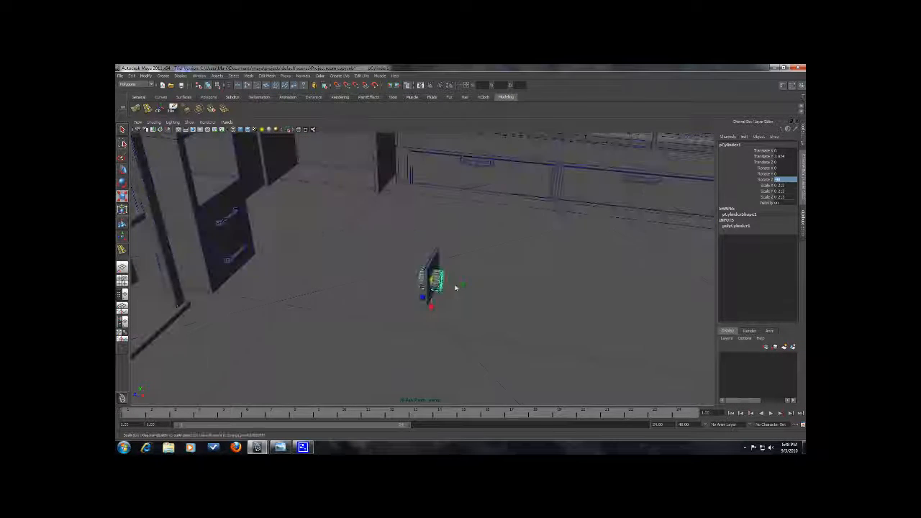
drag(432, 282, 434, 281)
scroll(440, 277, up, 5)
key(4)
alt+drag(521, 263, 430, 267)
key(w)
Increase the disc's axis subdivisions to give it a rounder outline.
click(742, 228)
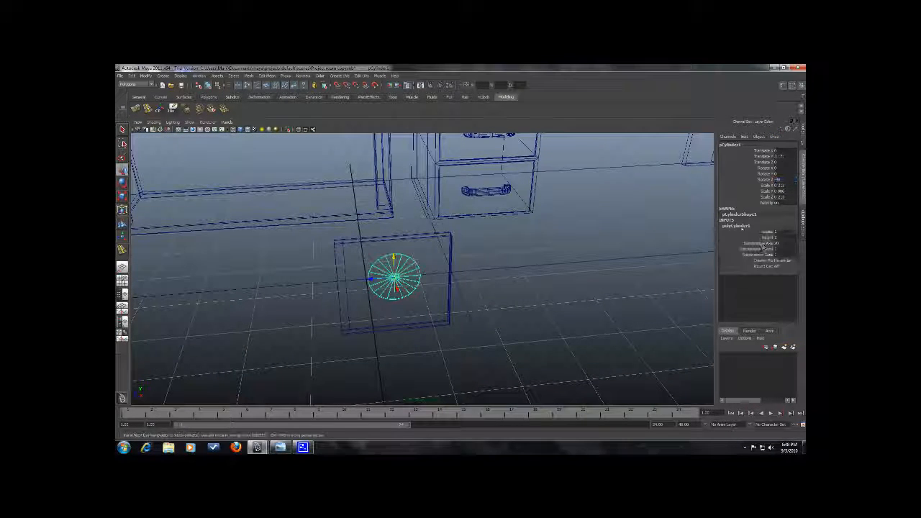
click(756, 243)
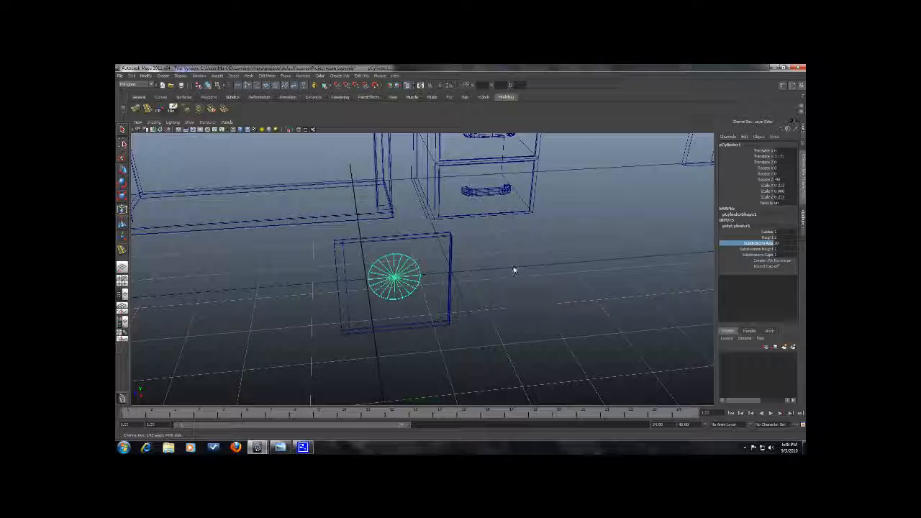
alt+drag(514, 270, 520, 269)
middle_drag(547, 272, 585, 266)
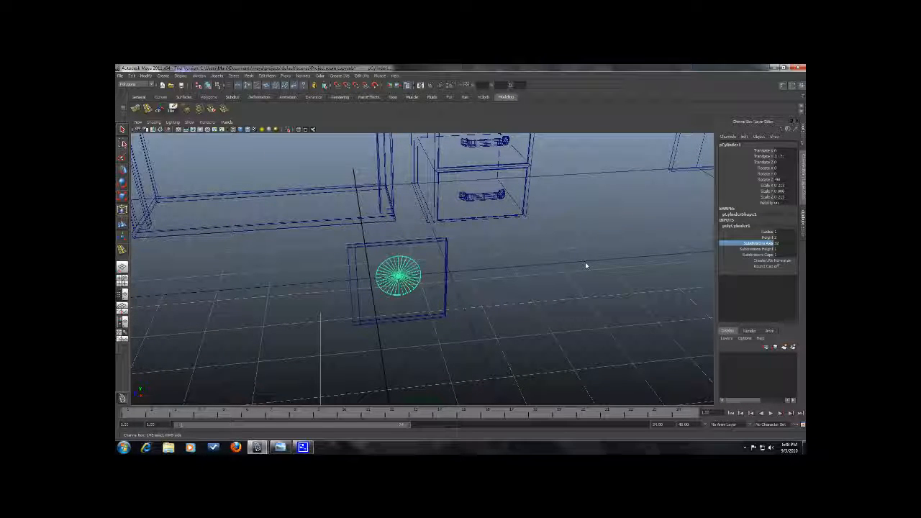
scroll(585, 266, up, 4)
scroll(542, 286, down, 3)
alt+drag(497, 286, 453, 191)
Enlarge the disc to a scale of about 0.312 and position it within the case.
key(r)
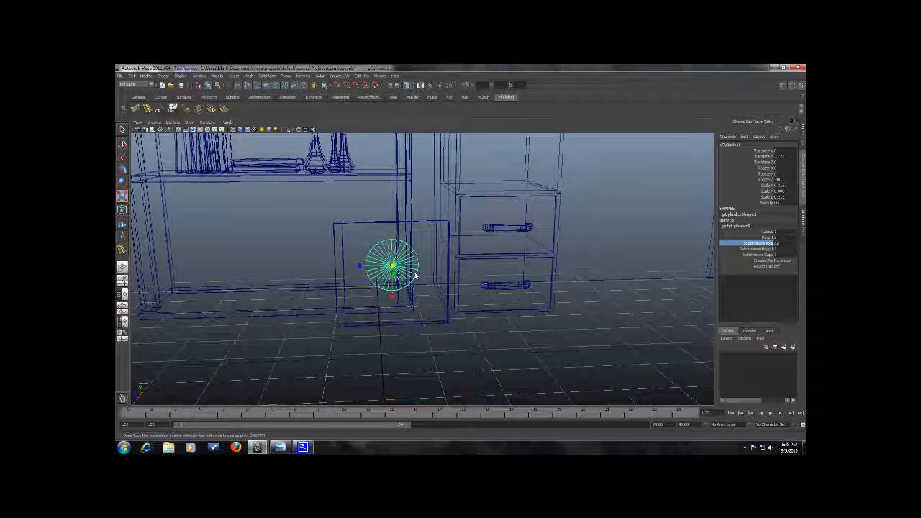
drag(393, 266, 426, 246)
key(w)
scroll(392, 252, up, 4)
key(r)
drag(501, 281, 444, 270)
key(w)
Assign a new Blinn material to the disc and set its colour to light grey.
right_click(404, 259)
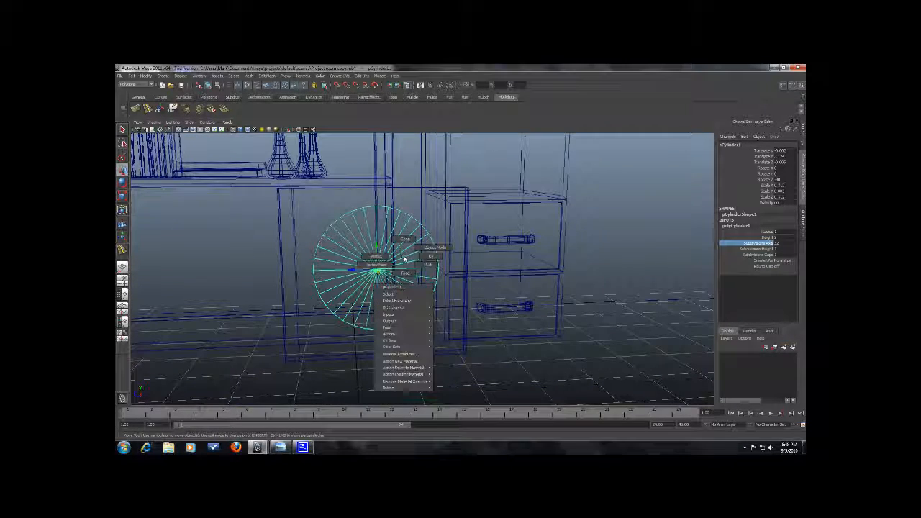
mouse_move(410, 368)
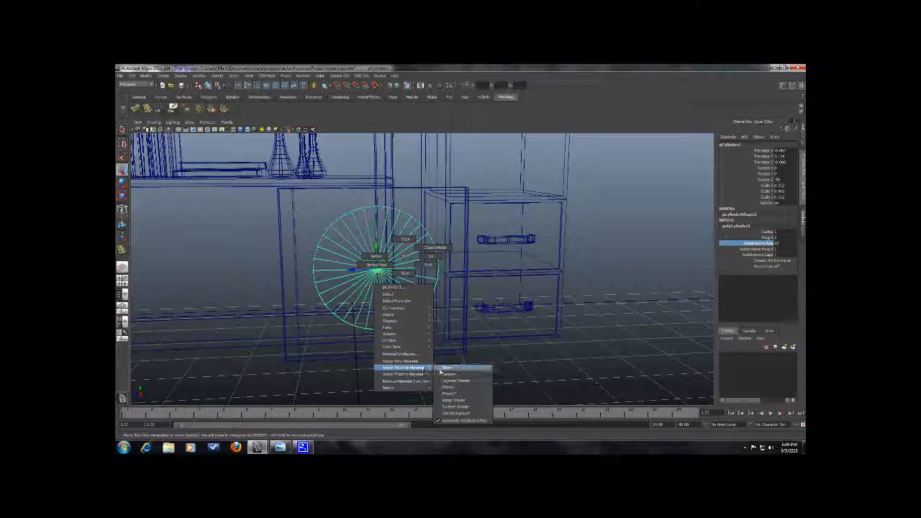
click(444, 368)
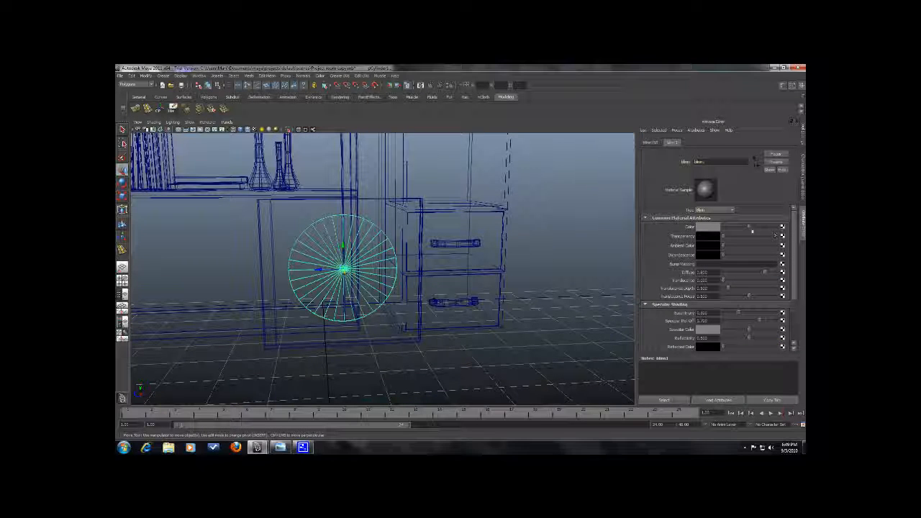
drag(750, 226, 736, 230)
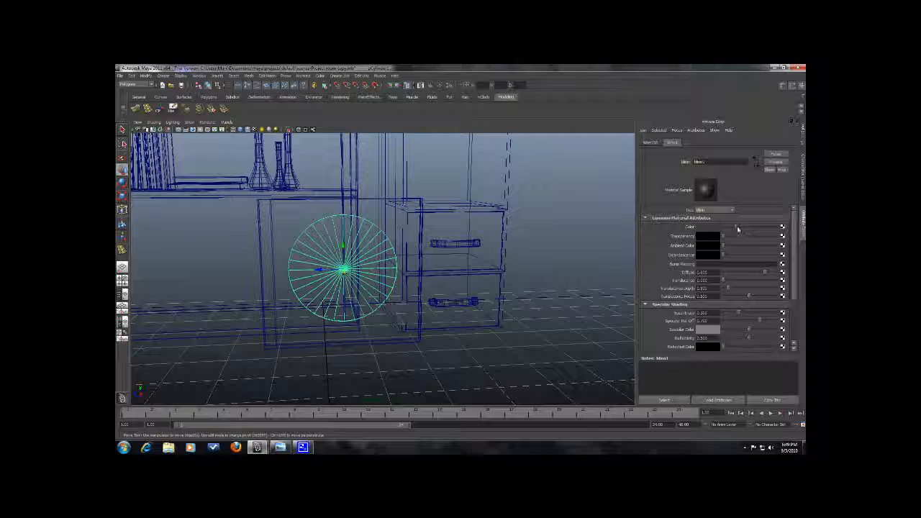
drag(747, 231, 763, 231)
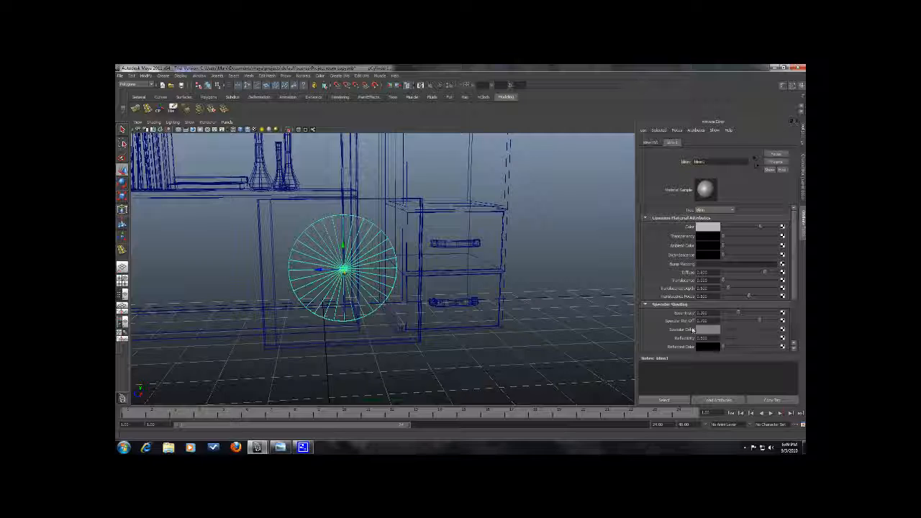
Assign a new Blinn material to the case, with a darker grey colour and partial transparency.
scroll(423, 280, up, 3)
alt+drag(416, 280, 451, 240)
click(461, 242)
right_click(350, 245)
right_drag(348, 243, 392, 351)
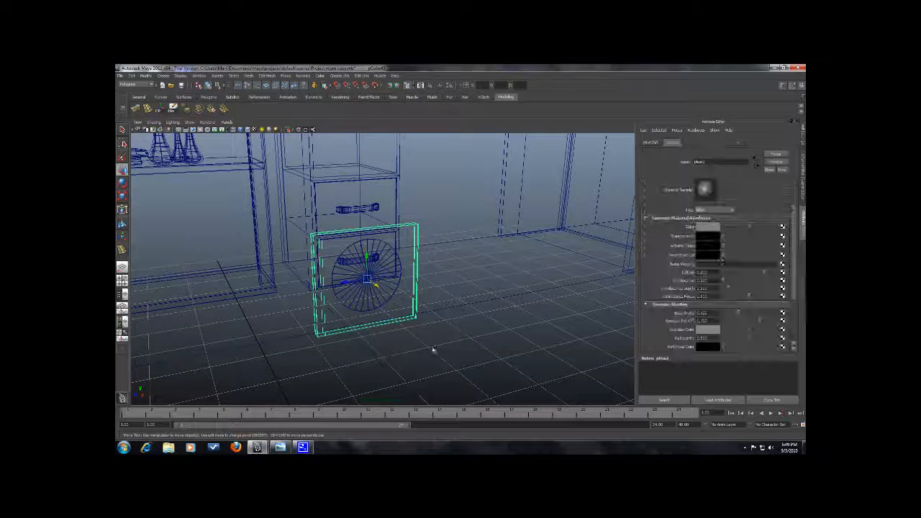
drag(747, 228, 732, 229)
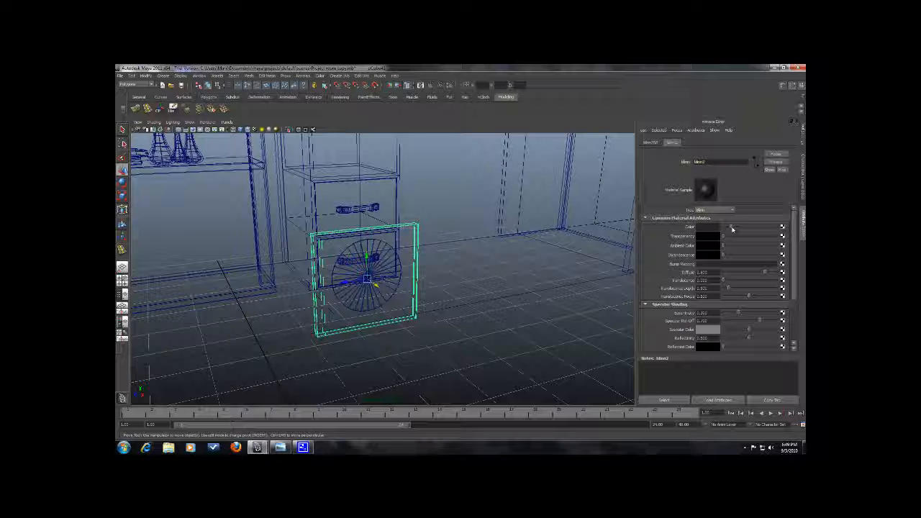
drag(736, 228, 739, 228)
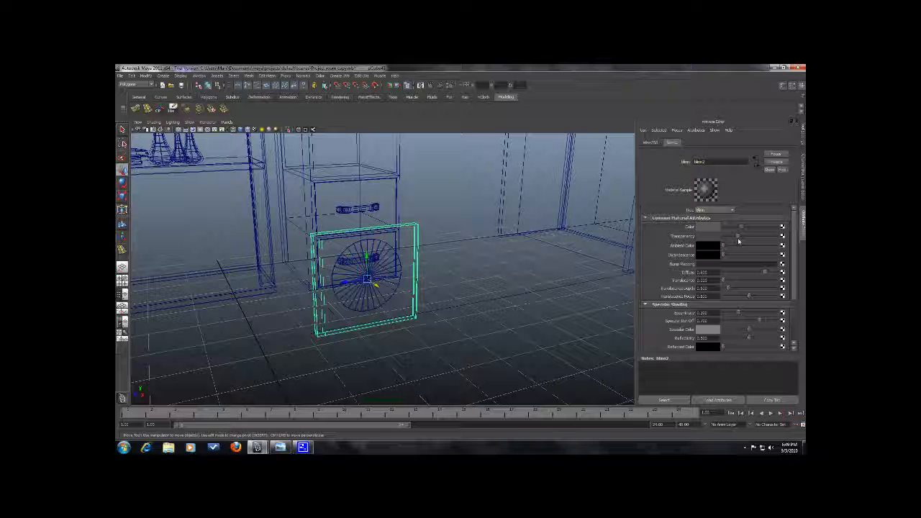
Display the scene with Smooth Shade All to show the disc through the transparent case.
click(154, 122)
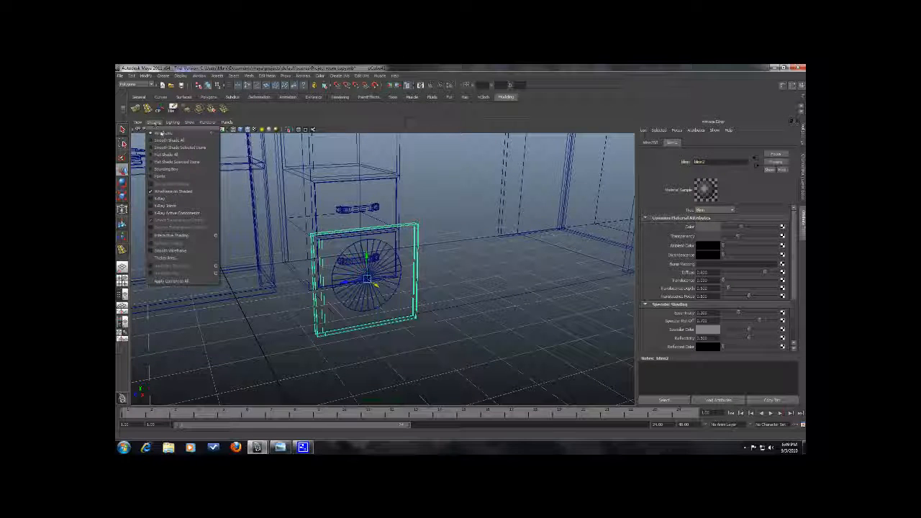
click(171, 140)
mouse_move(497, 234)
alt+mouse_down()
mouse_move(433, 248)
mouse_move(512, 245)
mouse_move(446, 248)
alt+mouse_up()
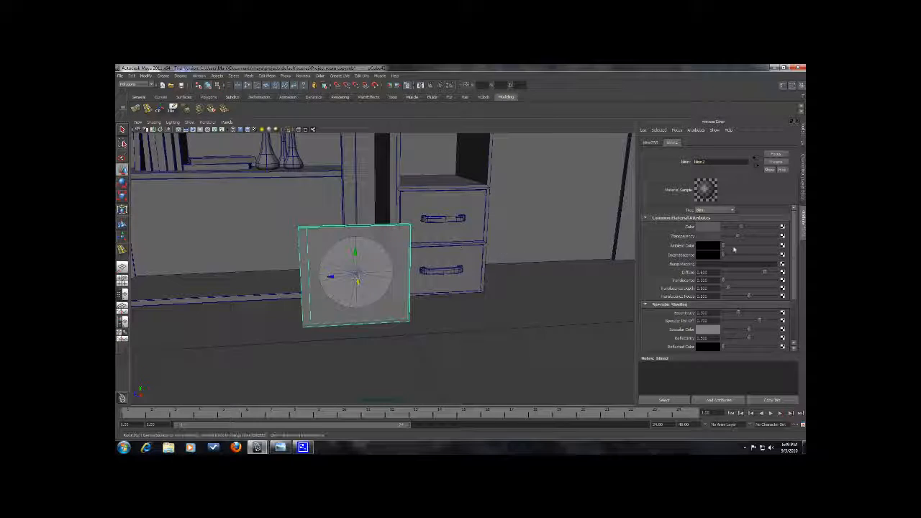
Select the faces of the case's spine strip and assign them a new black Blinn material.
alt+drag(473, 278, 326, 255)
right_drag(325, 252, 326, 266)
alt+drag(323, 267, 306, 252)
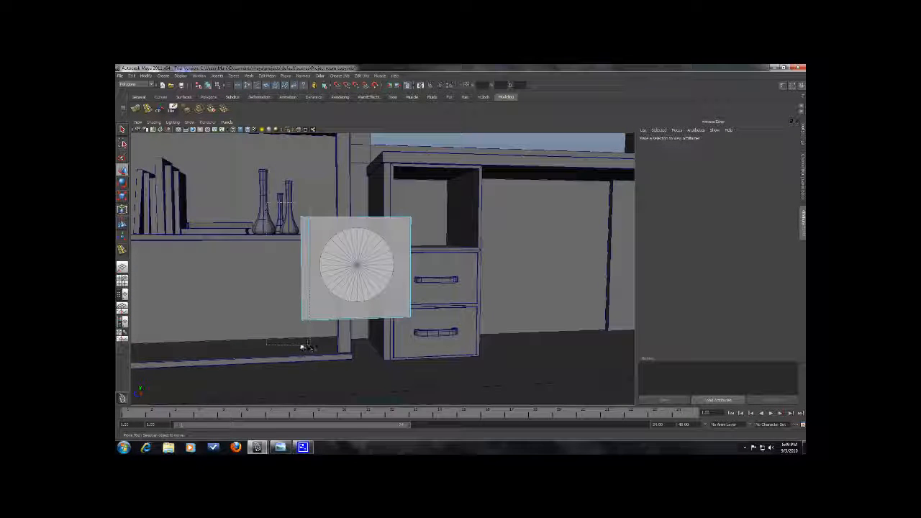
drag(305, 344, 283, 285)
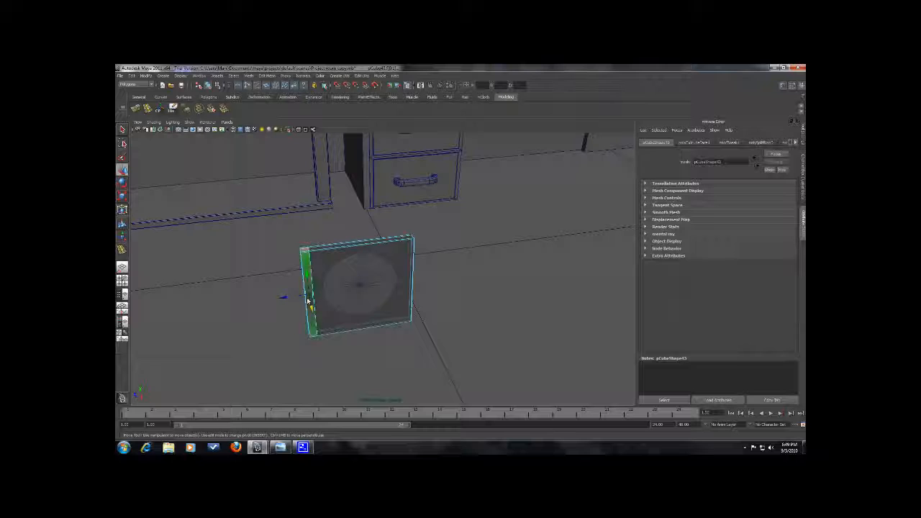
right_drag(308, 265, 352, 383)
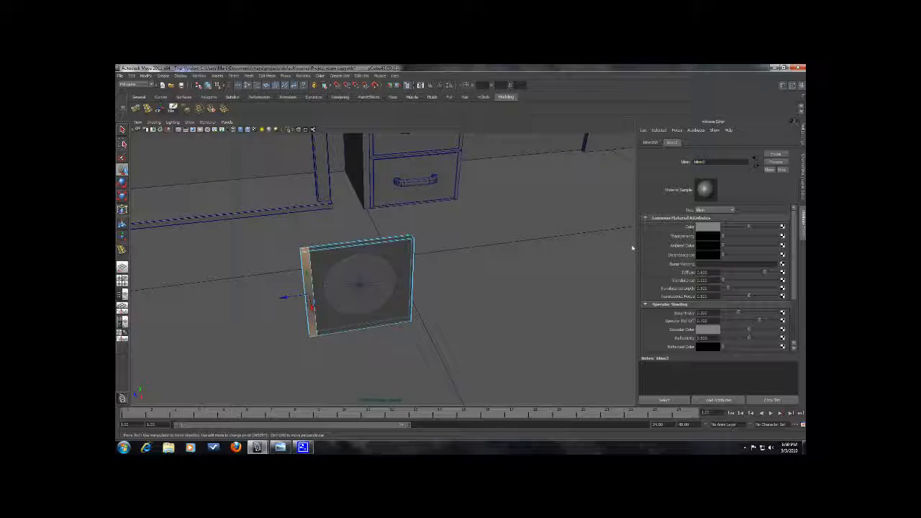
drag(749, 226, 724, 232)
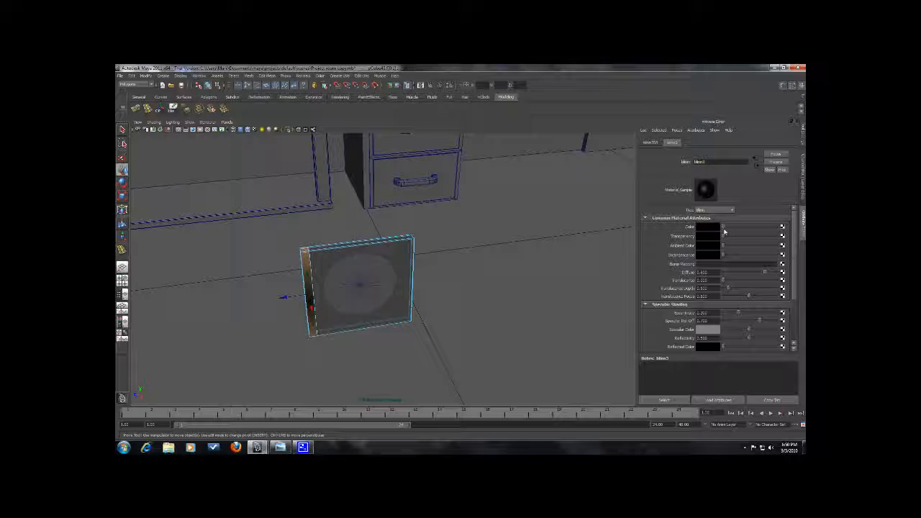
mouse_move(426, 252)
alt+mouse_down()
mouse_move(566, 247)
mouse_move(420, 249)
alt+mouse_up()
right_drag(420, 249, 419, 263)
click(468, 291)
Inspect the CD case and surrounding furniture from several angles and reopen the room reference photo.
scroll(468, 292, down, 4)
alt+drag(469, 292, 401, 278)
click(405, 290)
click(409, 273)
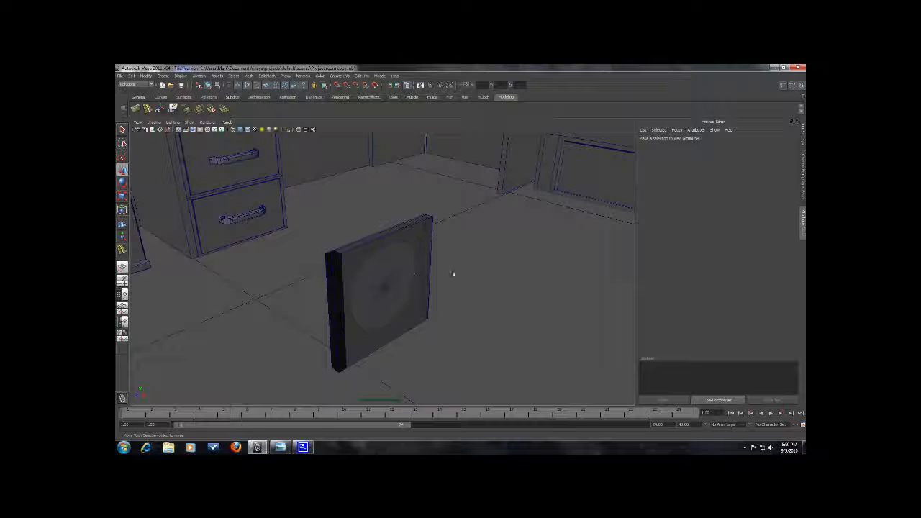
alt+right_drag(452, 274, 407, 281)
alt+drag(407, 281, 413, 268)
alt+right_drag(412, 268, 350, 269)
alt+drag(350, 269, 376, 265)
click(280, 447)
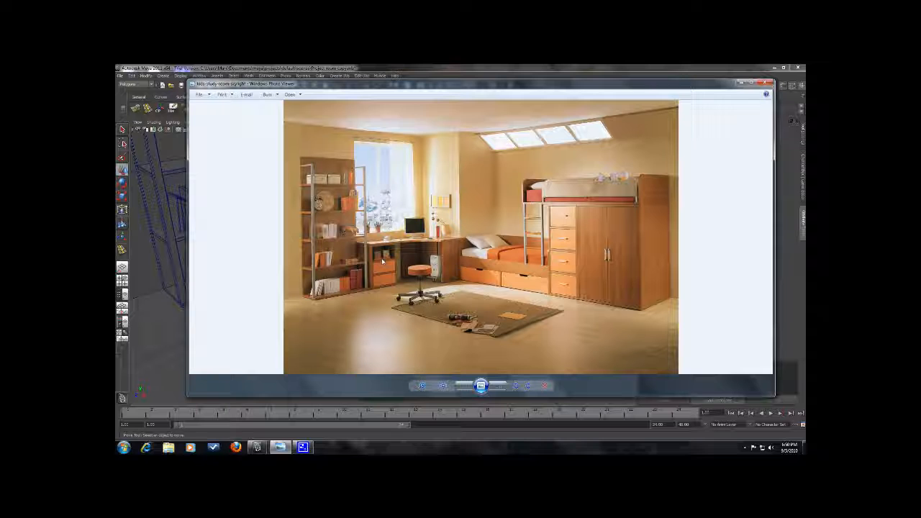
Switch back from the reference photo to the Maya scene and create a polygon cube on the floor.
click(264, 449)
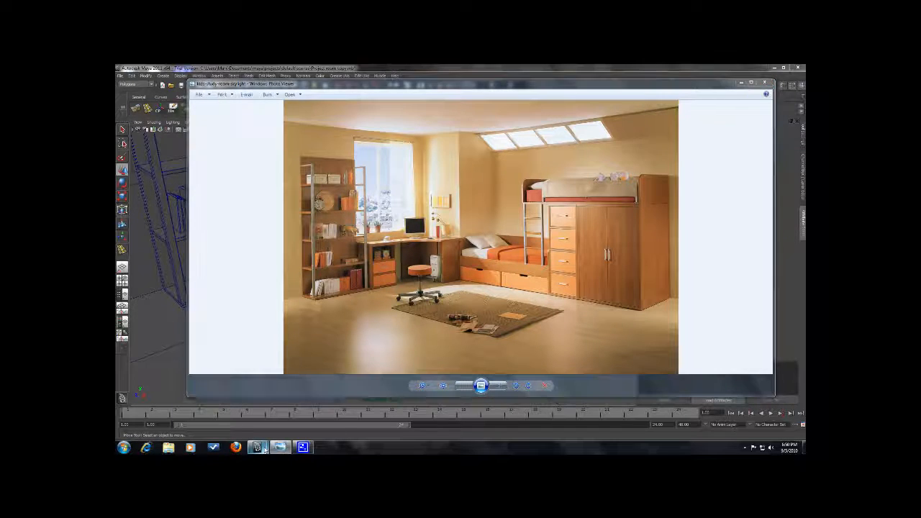
click(292, 404)
scroll(288, 360, down, 2)
click(163, 76)
mouse_move(191, 92)
click(241, 108)
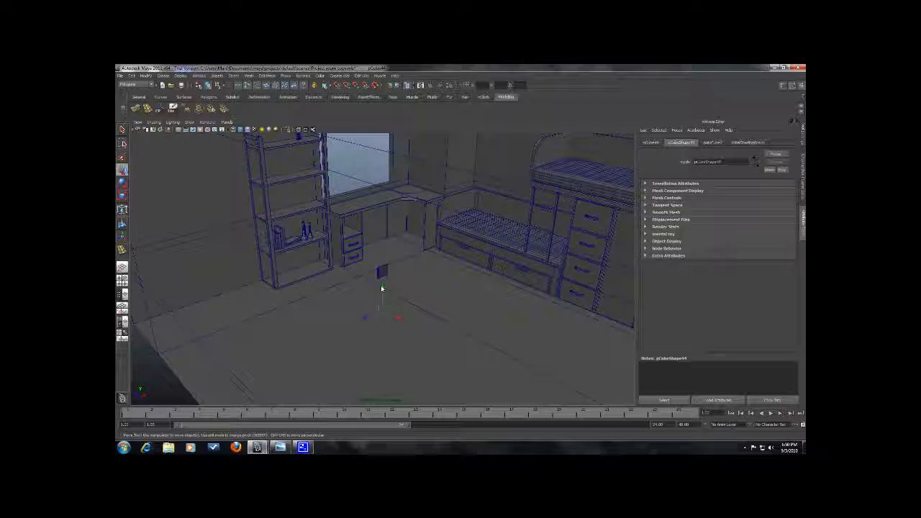
Scale the new cube into a low rectangular box and move it beneath the CD case.
key(r)
drag(383, 253, 422, 298)
scroll(388, 274, up, 3)
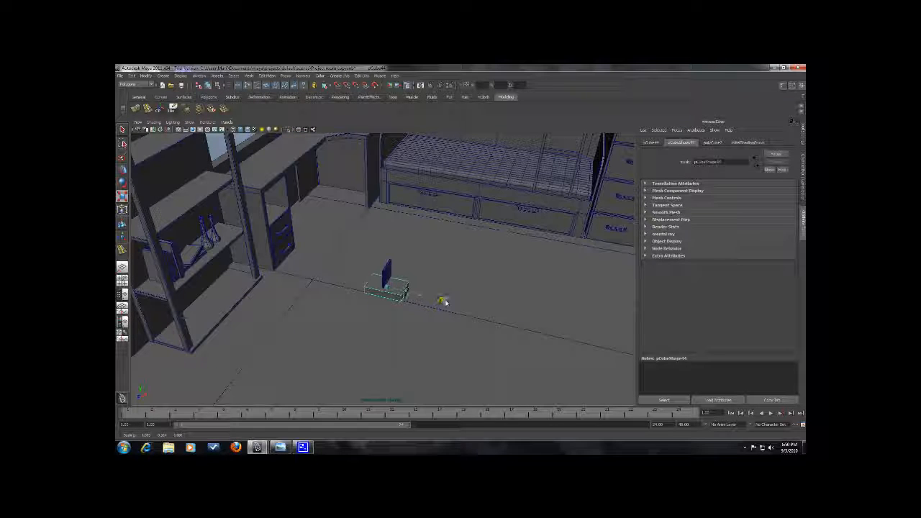
key(w)
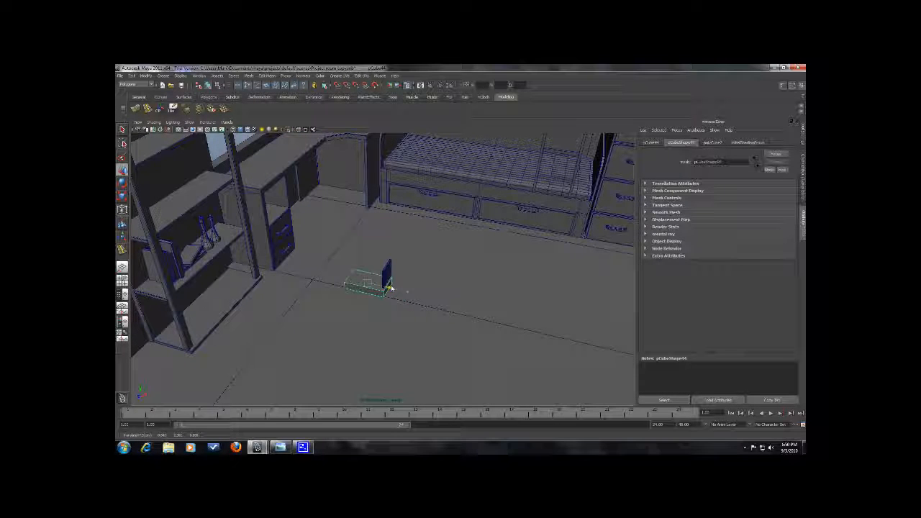
scroll(389, 283, up, 4)
alt+drag(383, 276, 412, 260)
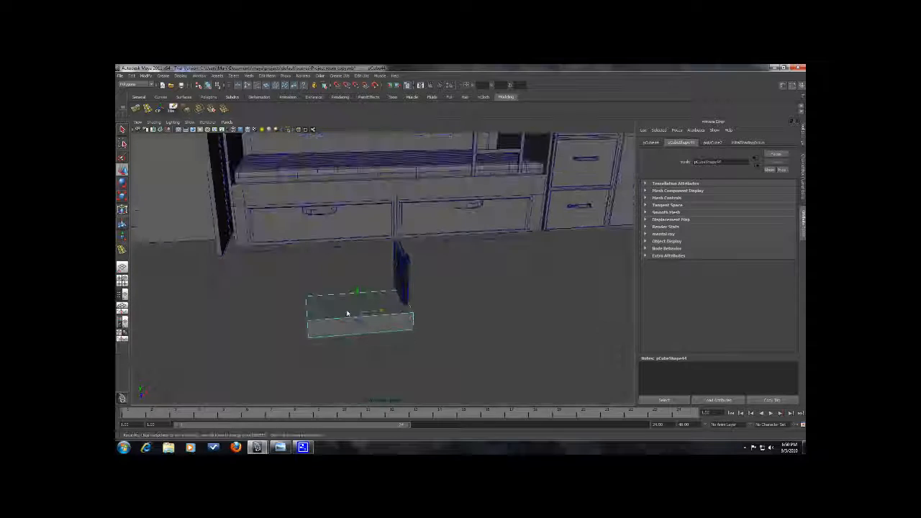
Extrude the box's top face and scale it inward to leave a thin, even rim around the edge.
click(345, 316)
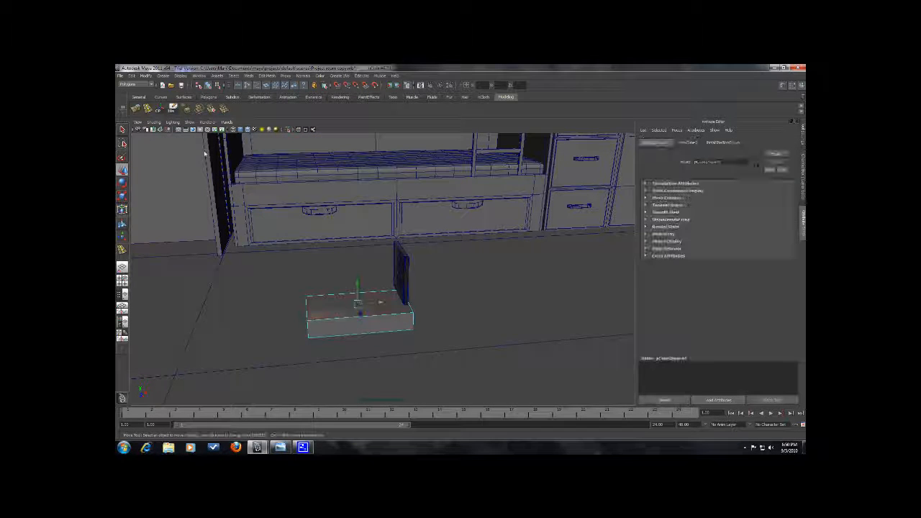
click(137, 109)
alt+drag(162, 210, 347, 290)
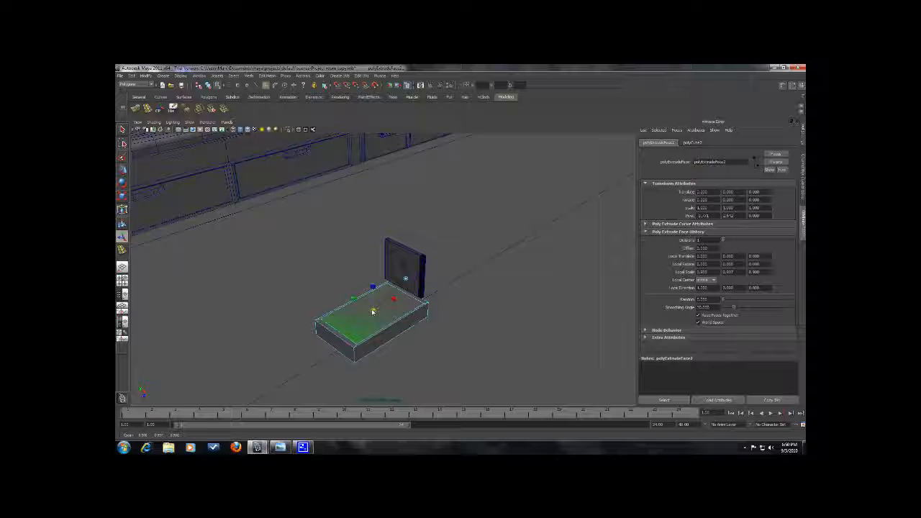
drag(373, 311, 384, 317)
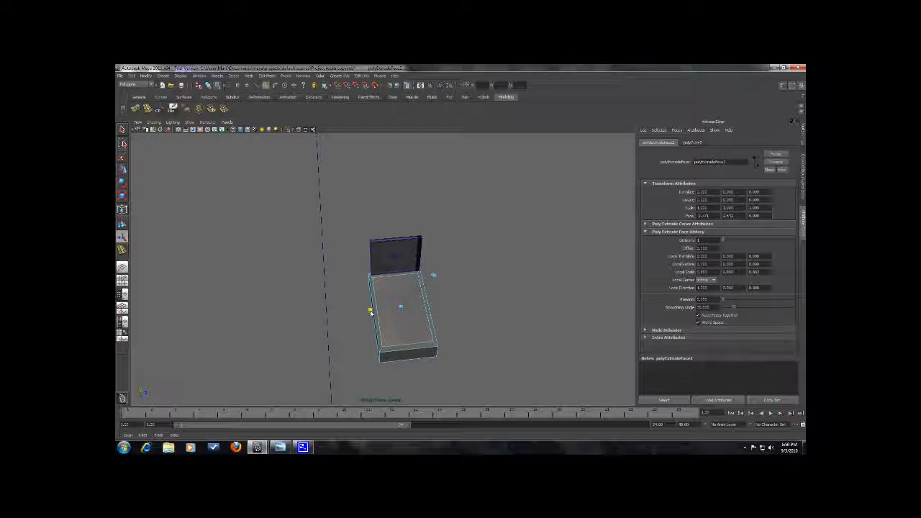
alt+drag(371, 312, 416, 306)
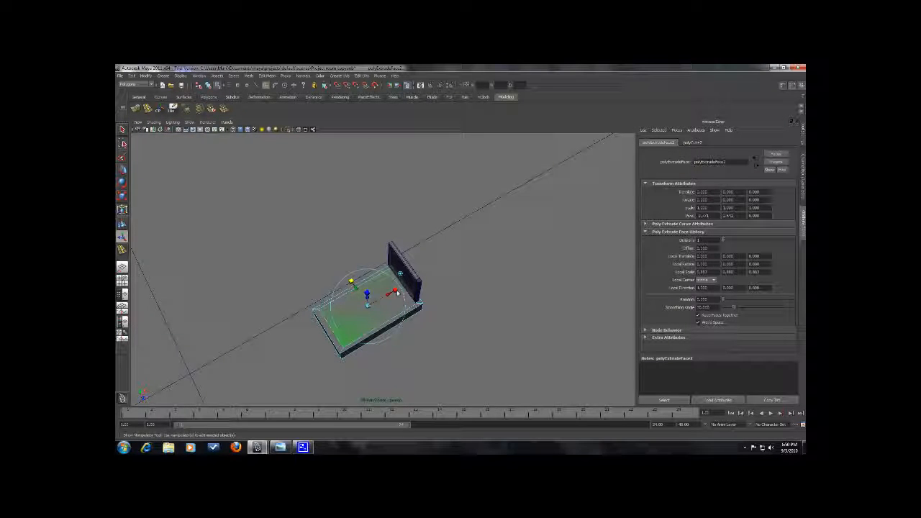
Extrude the inset top face downward to hollow out the box, and check the reference photo.
alt+drag(305, 232, 265, 207)
key(g)
drag(362, 293, 363, 306)
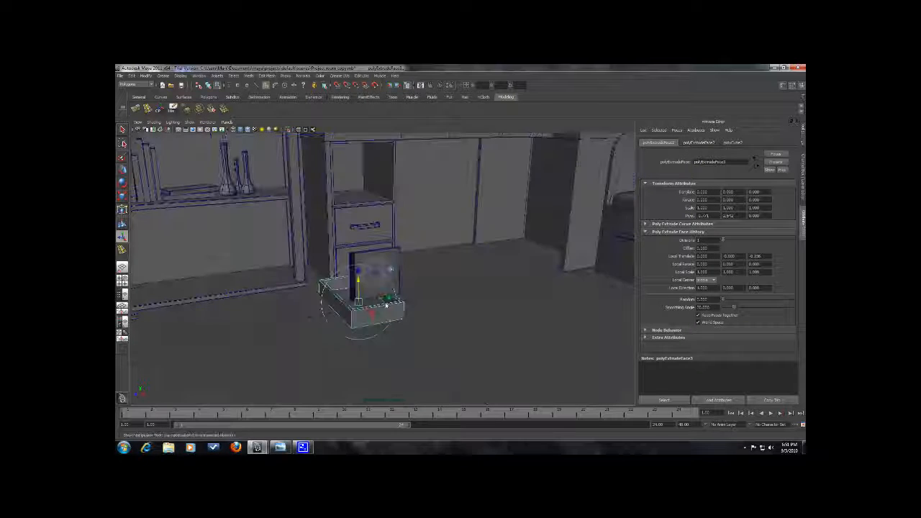
key(t)
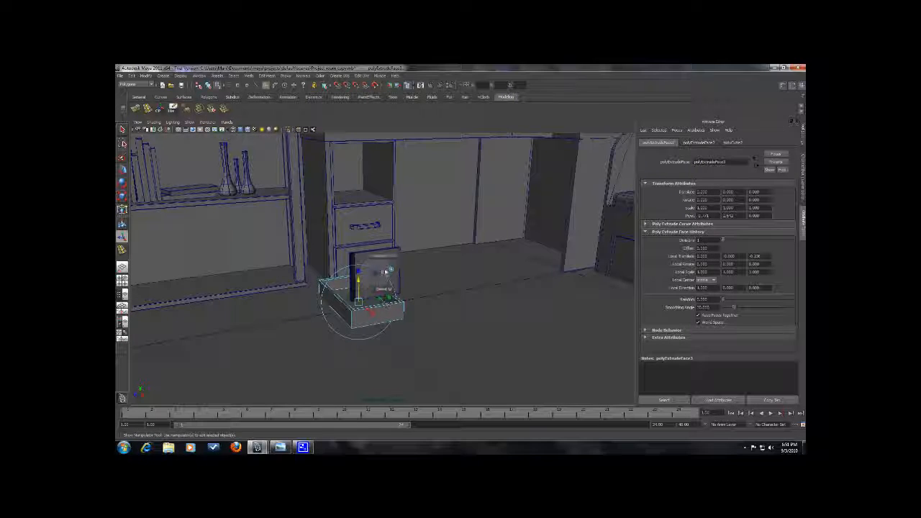
right_click(399, 252)
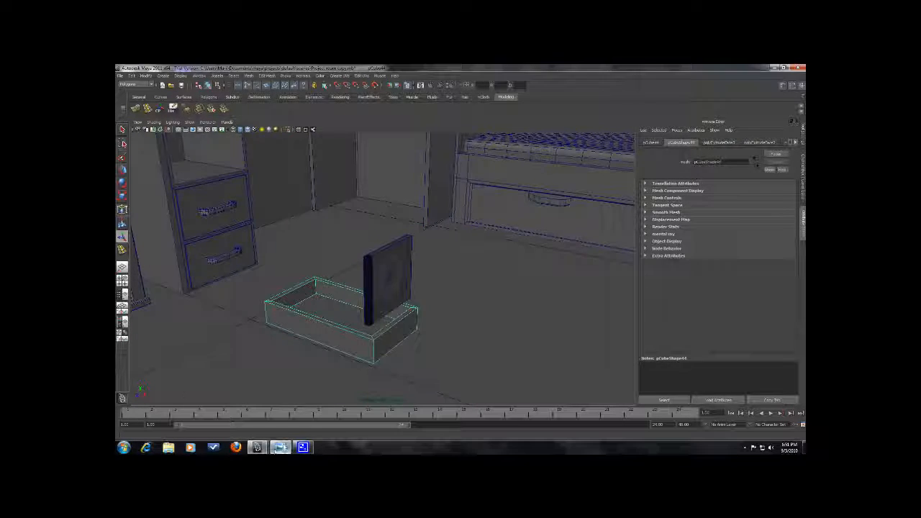
click(280, 447)
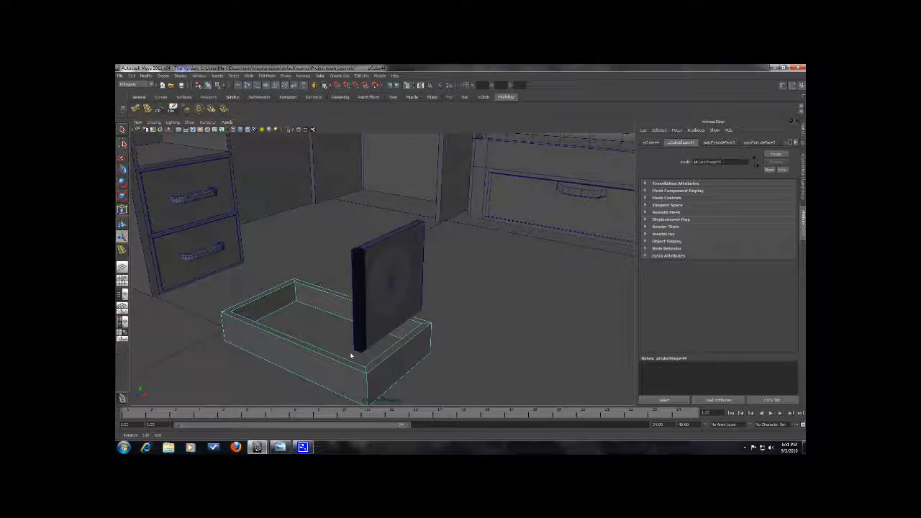
Bevel the outer top edges of the open box with a smaller offset and return to object mode.
right_click(362, 317)
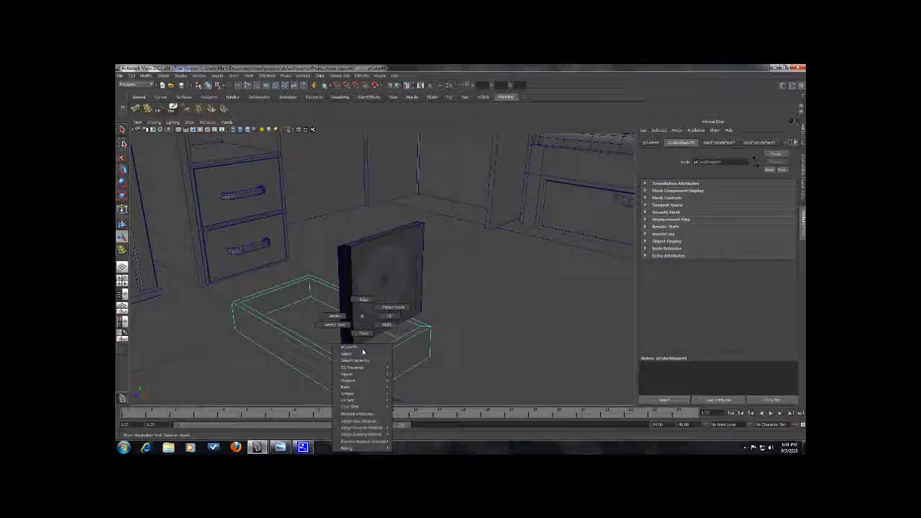
right_drag(364, 306, 377, 360)
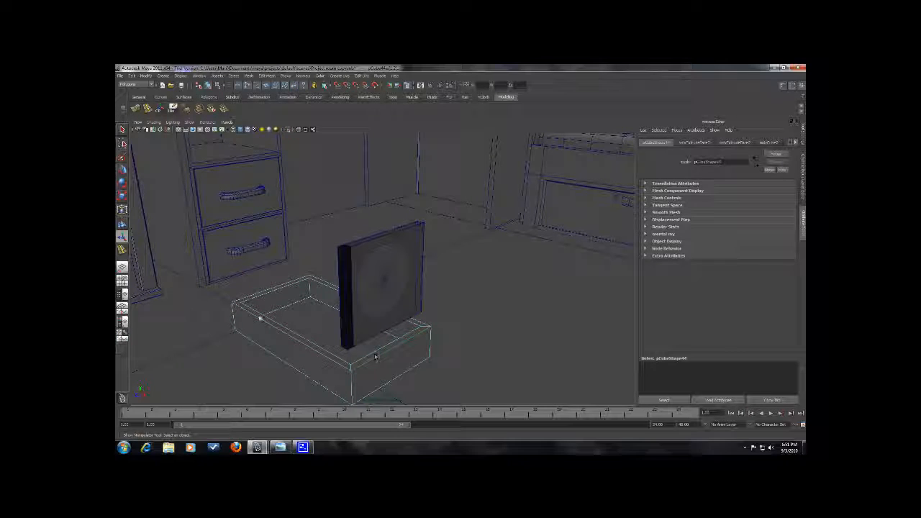
click(266, 76)
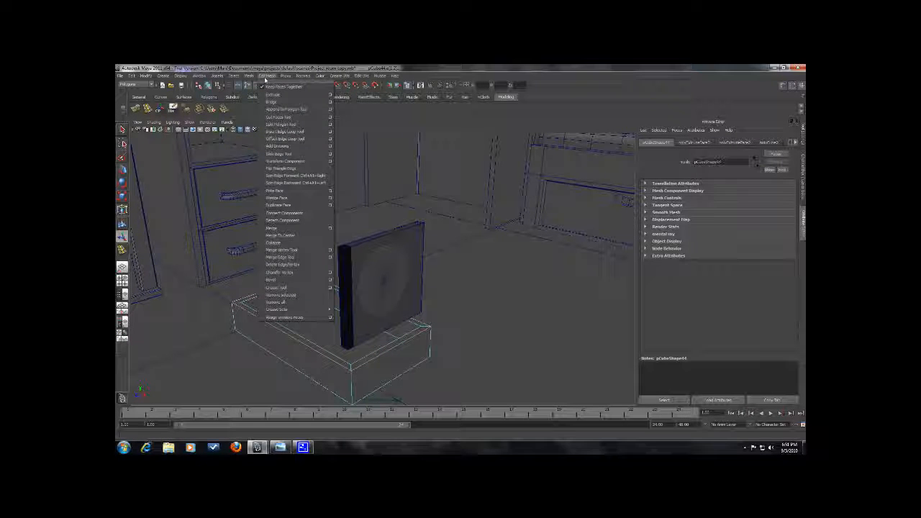
click(283, 280)
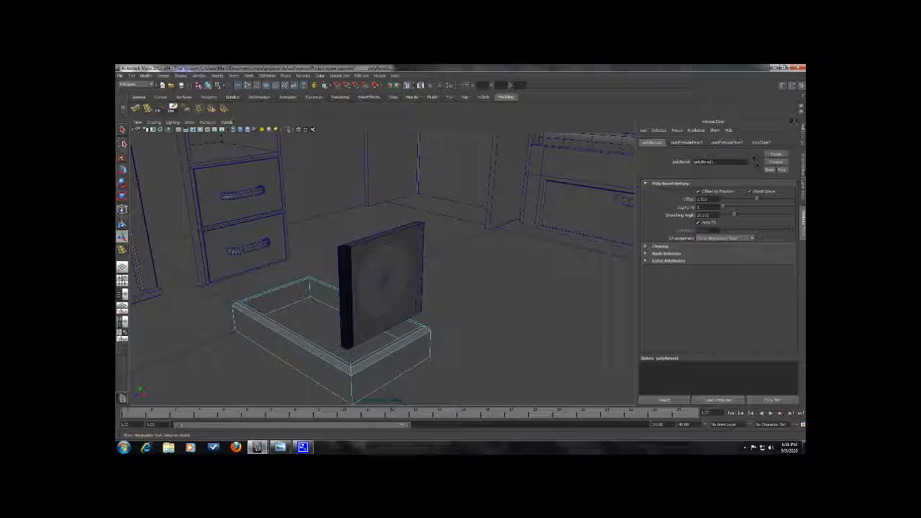
click(804, 172)
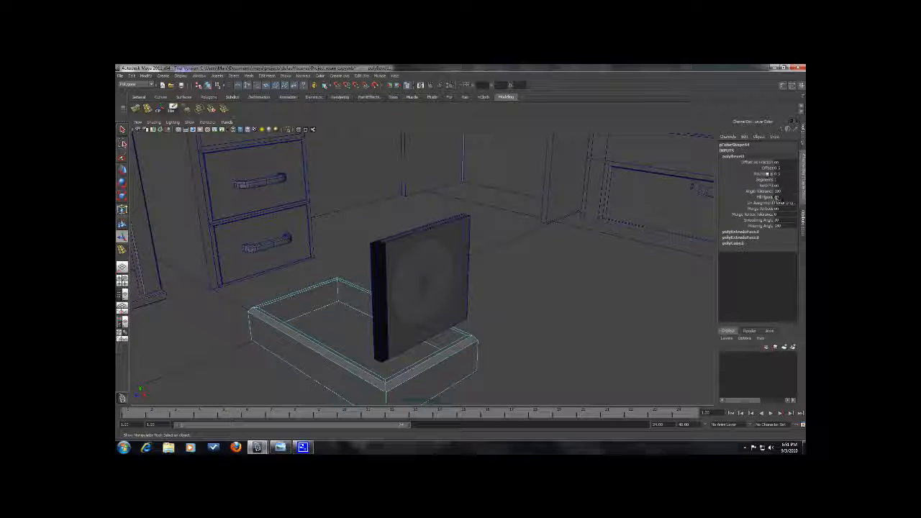
click(766, 168)
middle_drag(608, 262, 606, 265)
right_drag(401, 300, 426, 288)
click(498, 315)
alt+right_drag(499, 314, 467, 329)
alt+drag(467, 329, 472, 320)
Select the outer edges of the CD case all around and bevel them with a reduced offset.
click(440, 278)
scroll(436, 281, up, 5)
alt+drag(436, 281, 485, 292)
key(w)
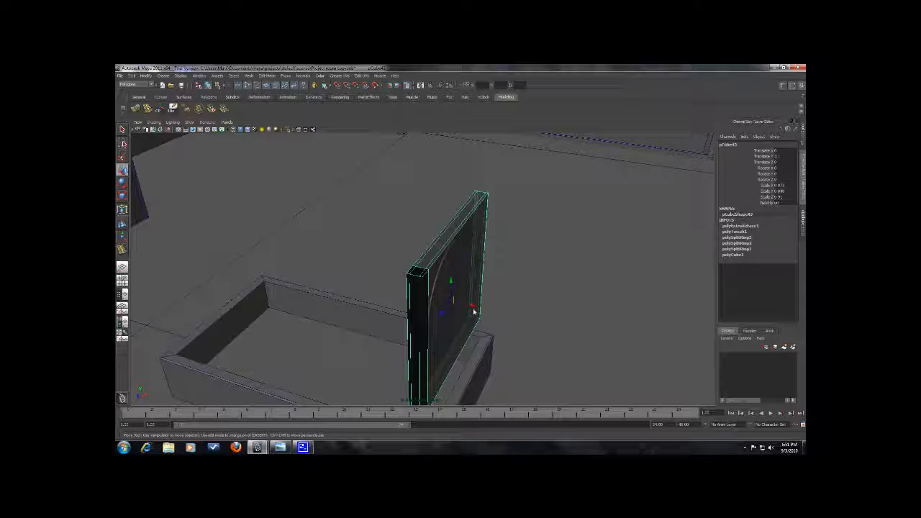
alt+drag(474, 312, 461, 307)
right_drag(454, 258, 459, 237)
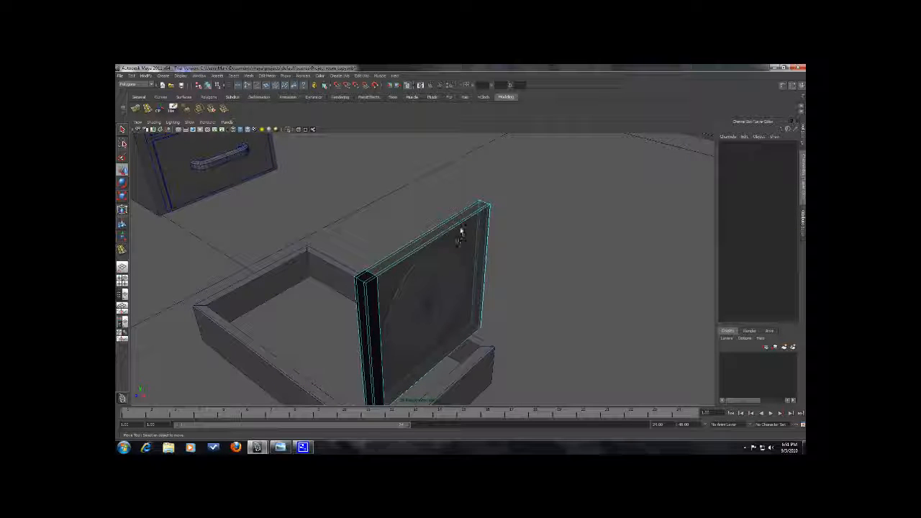
click(460, 229)
alt+drag(411, 251, 415, 278)
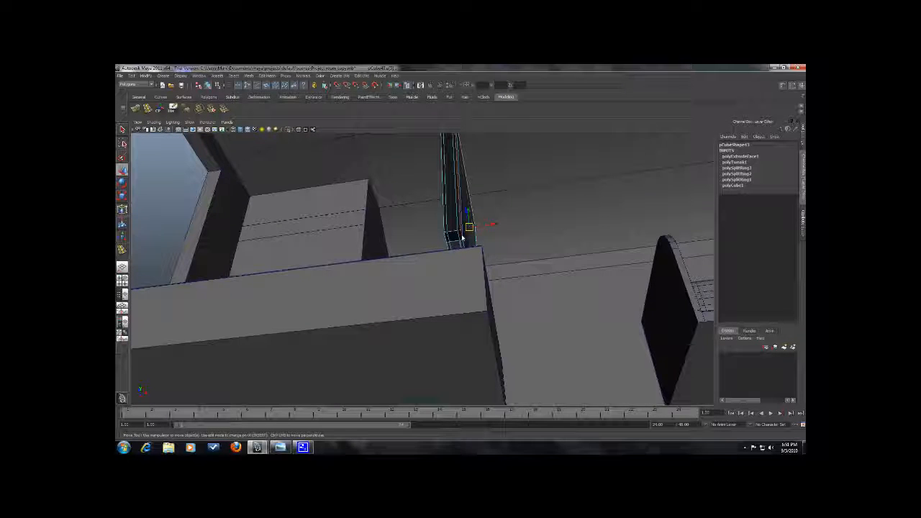
alt+drag(465, 247, 381, 305)
alt+right_drag(380, 305, 495, 294)
mouse_move(495, 294)
alt+mouse_down()
mouse_move(594, 296)
mouse_move(508, 310)
mouse_move(480, 347)
mouse_move(433, 278)
alt+mouse_up()
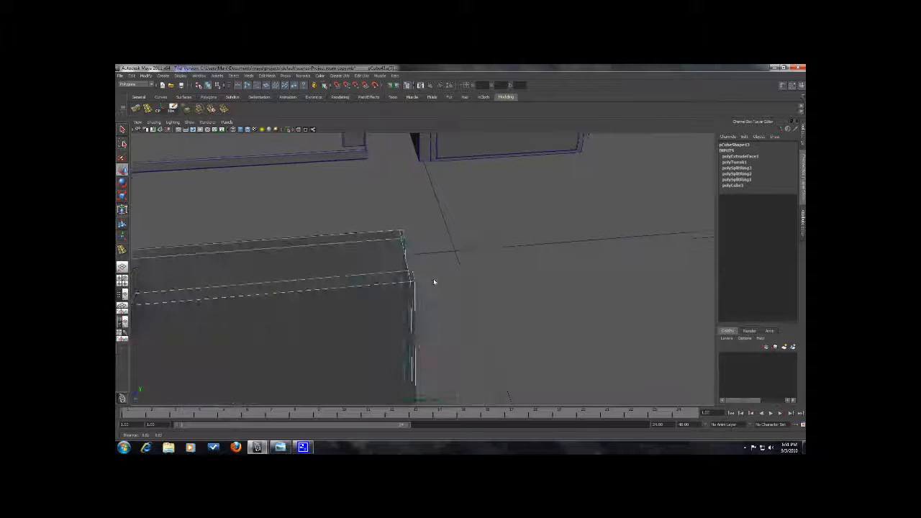
alt+drag(424, 230, 377, 289)
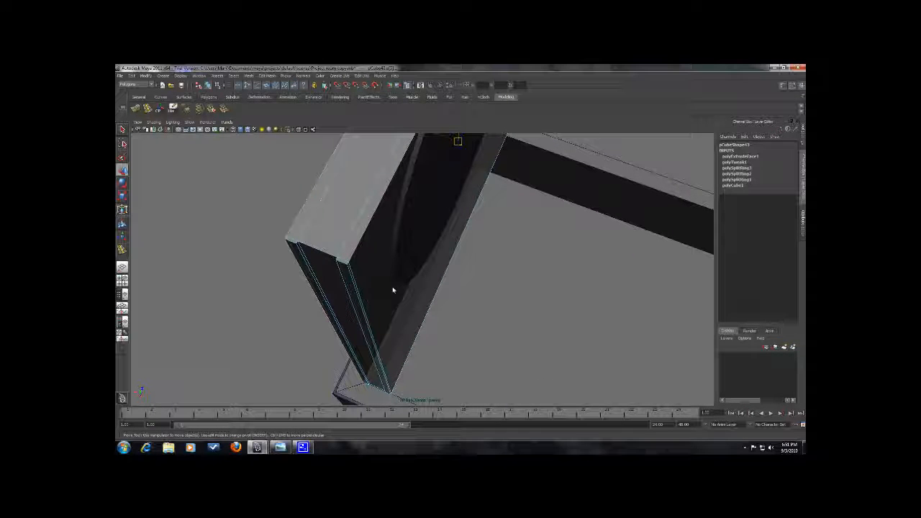
alt+drag(493, 165, 344, 169)
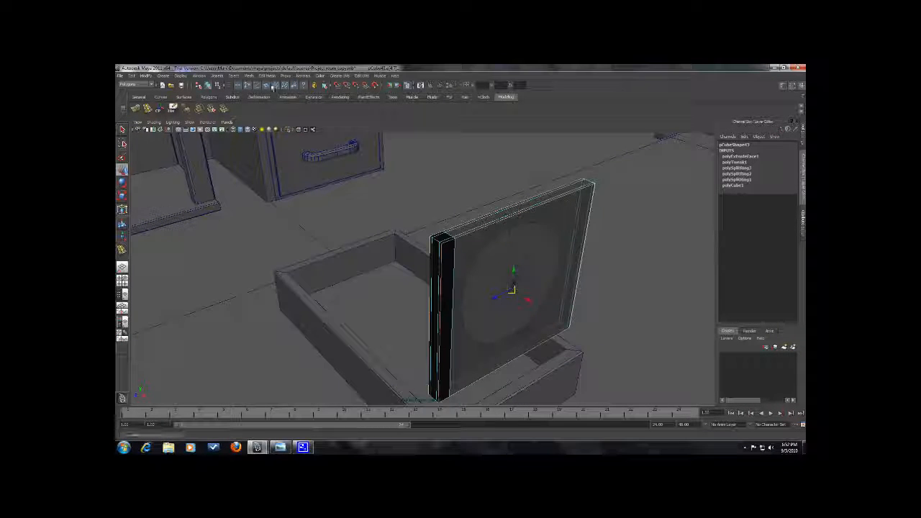
click(267, 75)
click(292, 280)
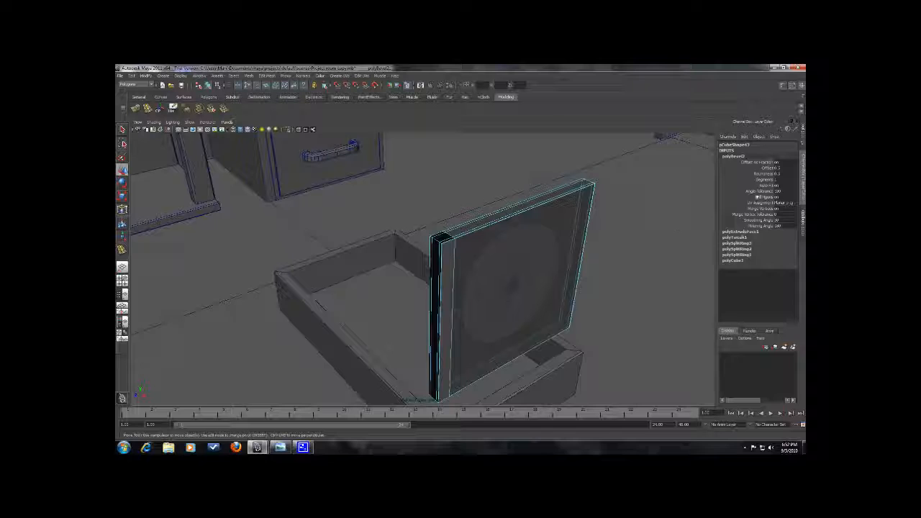
click(769, 168)
alt+drag(619, 245, 521, 274)
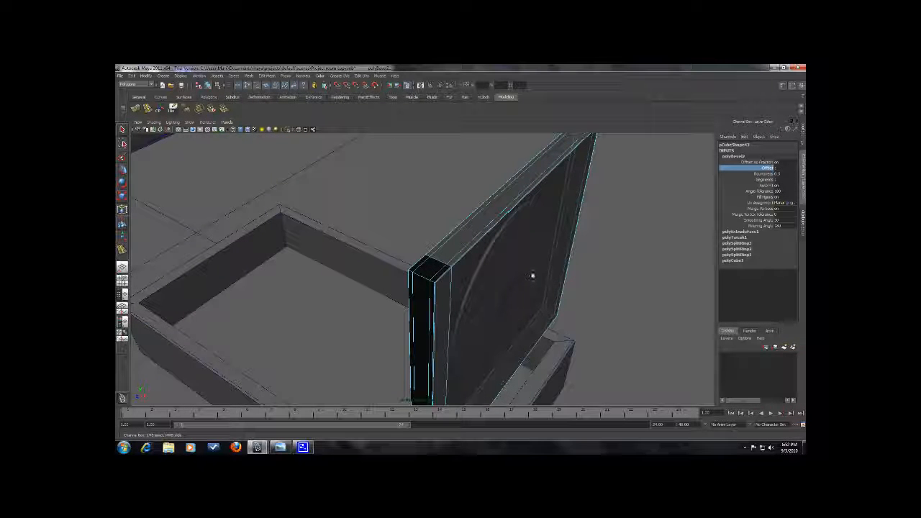
alt+drag(519, 277, 509, 248)
right_drag(508, 246, 524, 236)
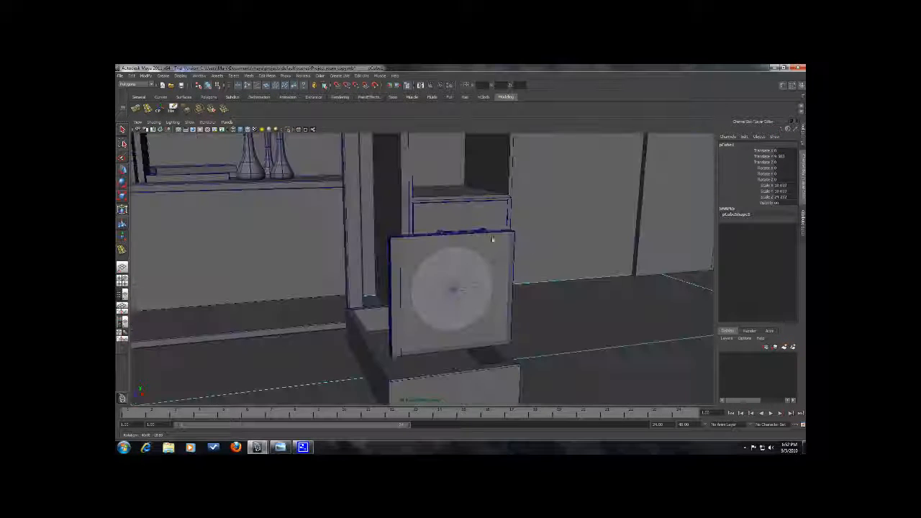
Select the disc together with its case, without the open box, and scale both down uniformly.
click(569, 315)
scroll(568, 316, down, 5)
shift+click(478, 231)
scroll(312, 239, down, 8)
shift+click(325, 378)
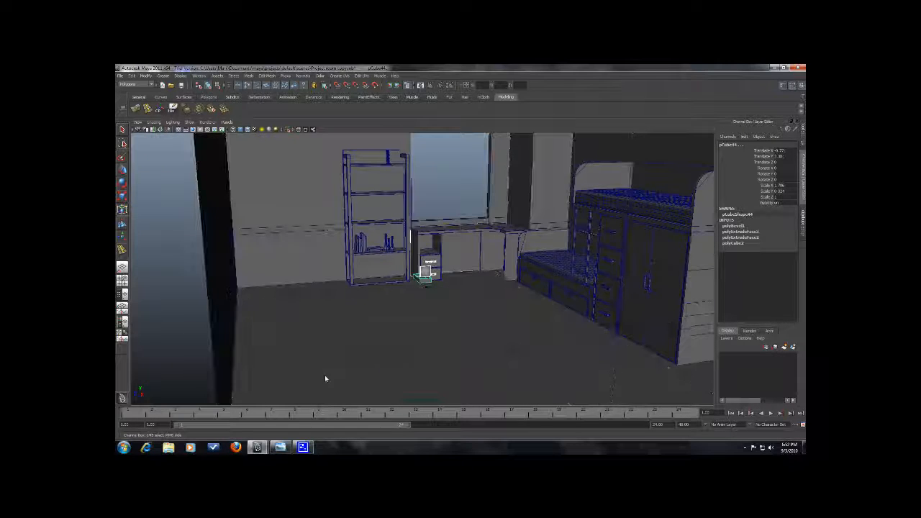
alt+drag(325, 378, 418, 350)
scroll(418, 349, up, 8)
scroll(401, 278, up, 4)
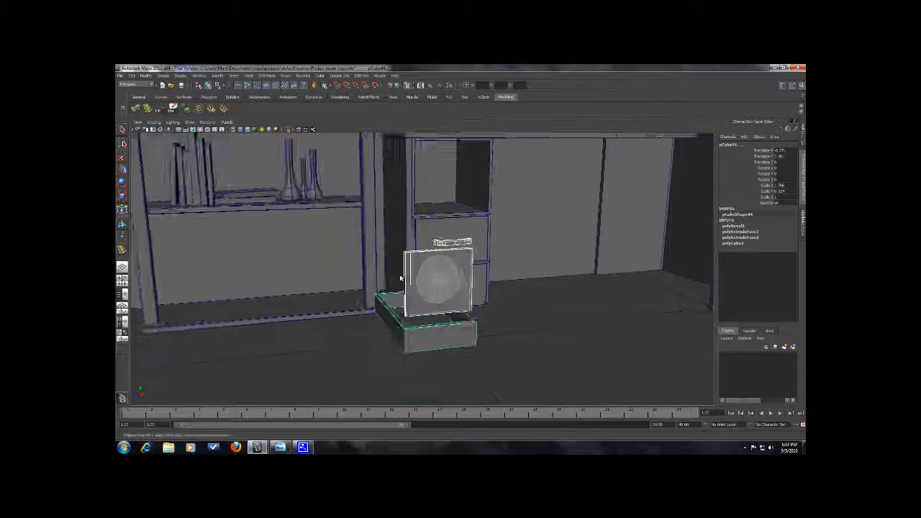
alt+drag(401, 278, 436, 277)
scroll(436, 277, up, 4)
shift+drag(222, 189, 217, 265)
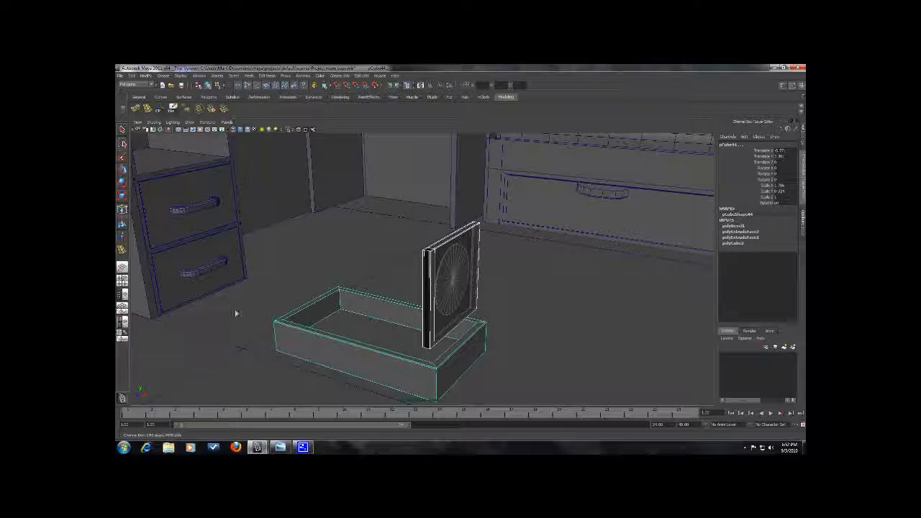
click(455, 325)
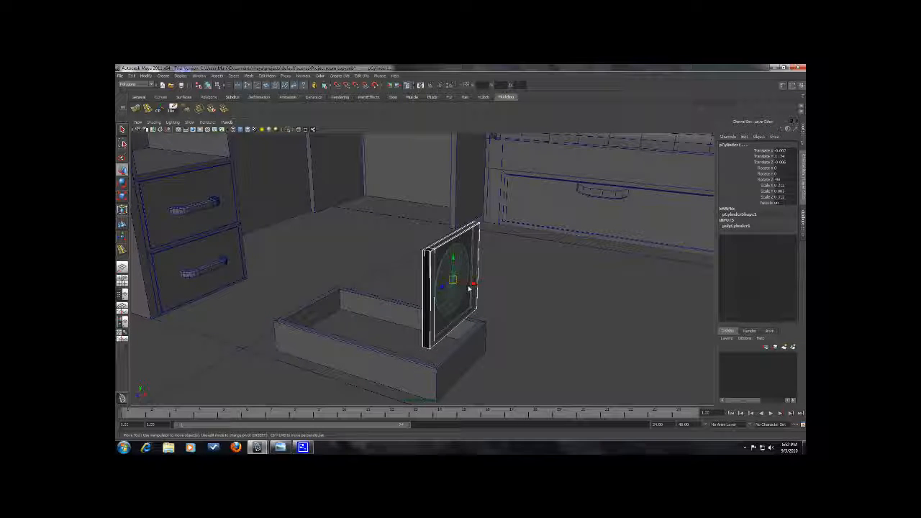
alt+drag(473, 288, 440, 292)
key(r)
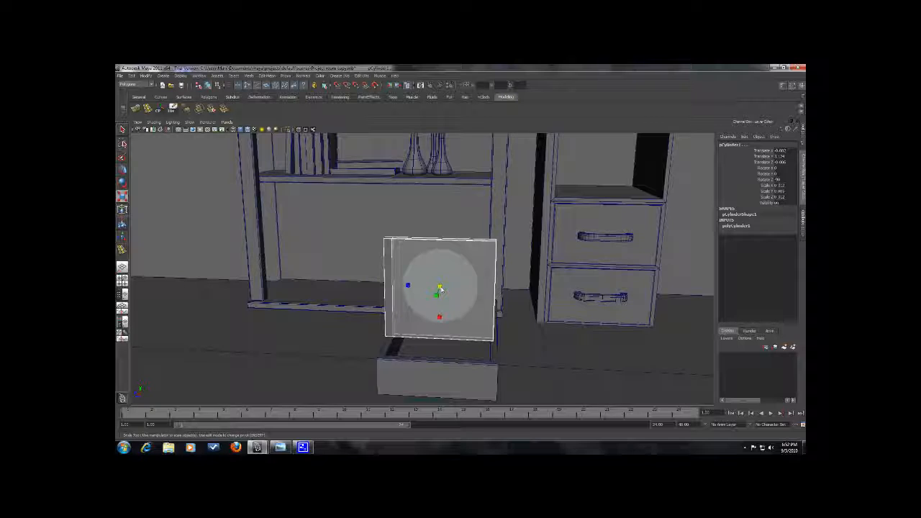
alt+drag(457, 323, 315, 323)
alt+drag(443, 339, 546, 347)
drag(429, 276, 461, 289)
Move the disc and its case down so they stand inside the open box.
drag(432, 253, 428, 308)
scroll(475, 341, up, 5)
scroll(517, 339, up, 4)
key(r)
key(w)
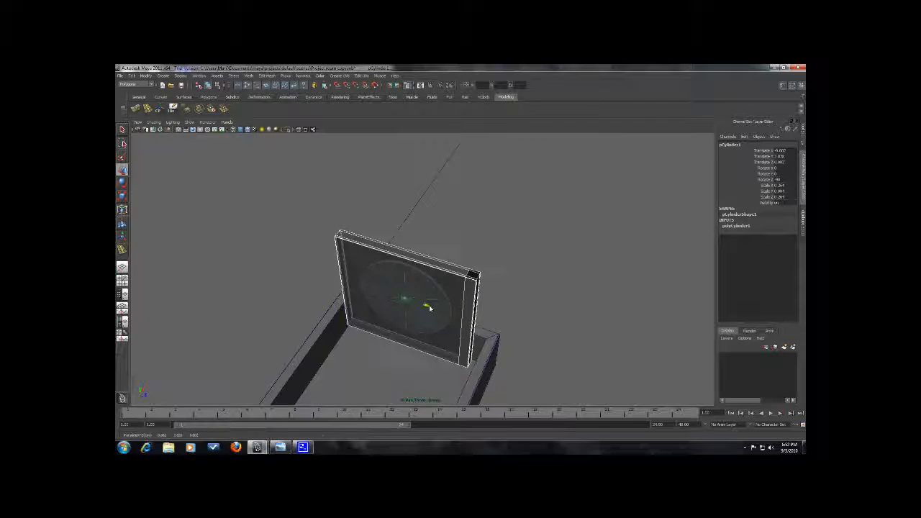
alt+drag(422, 341, 409, 282)
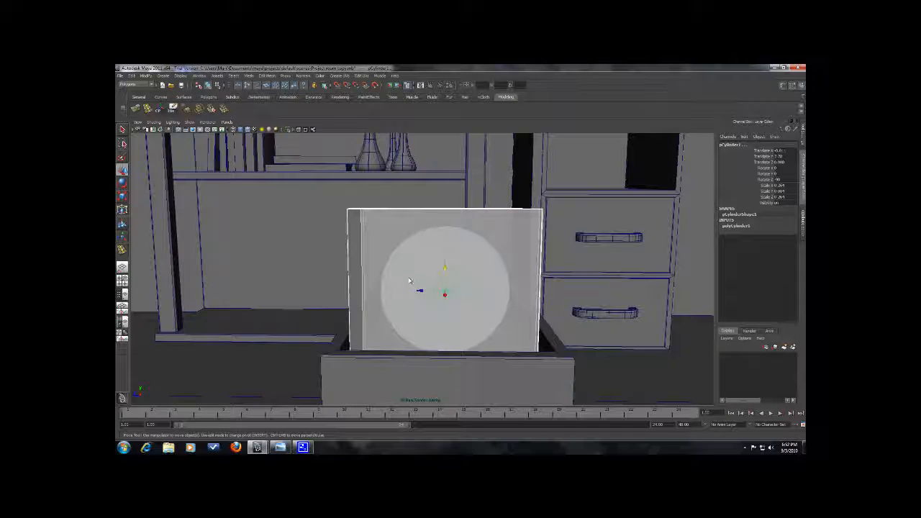
Select the inner floor face of the open box and adjust its height.
scroll(409, 281, down, 5)
click(523, 320)
scroll(507, 325, down, 4)
scroll(475, 327, up, 5)
alt+drag(508, 325, 403, 334)
scroll(436, 331, up, 3)
right_drag(402, 317, 401, 338)
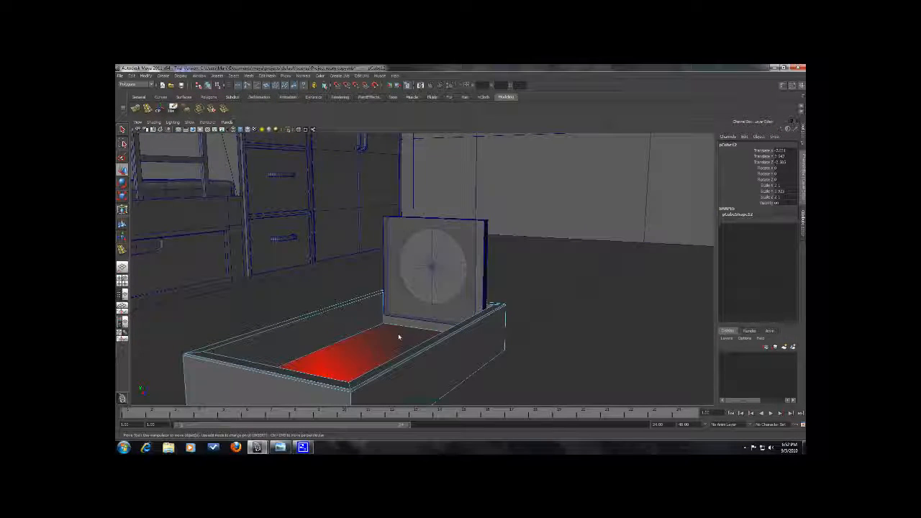
click(400, 336)
drag(374, 341, 497, 280)
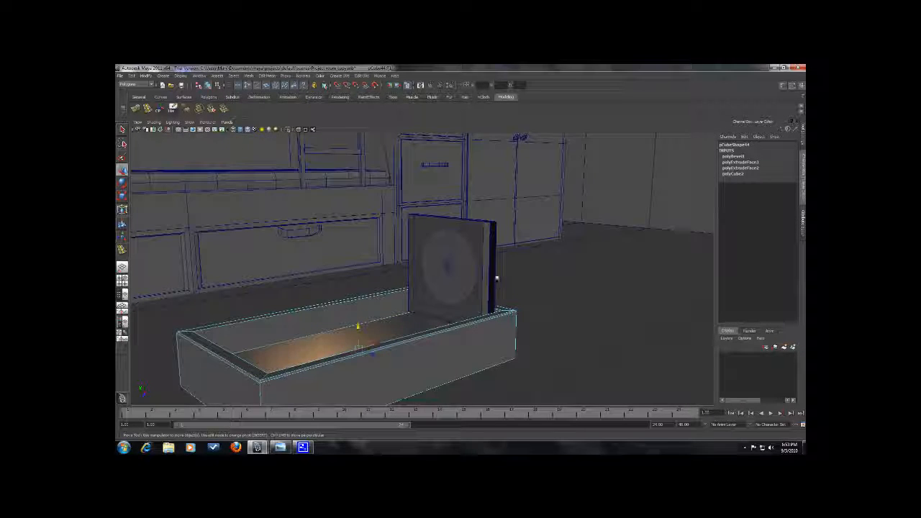
Lower the disc and its case onto the box floor and combine them into a single mesh.
click(464, 267)
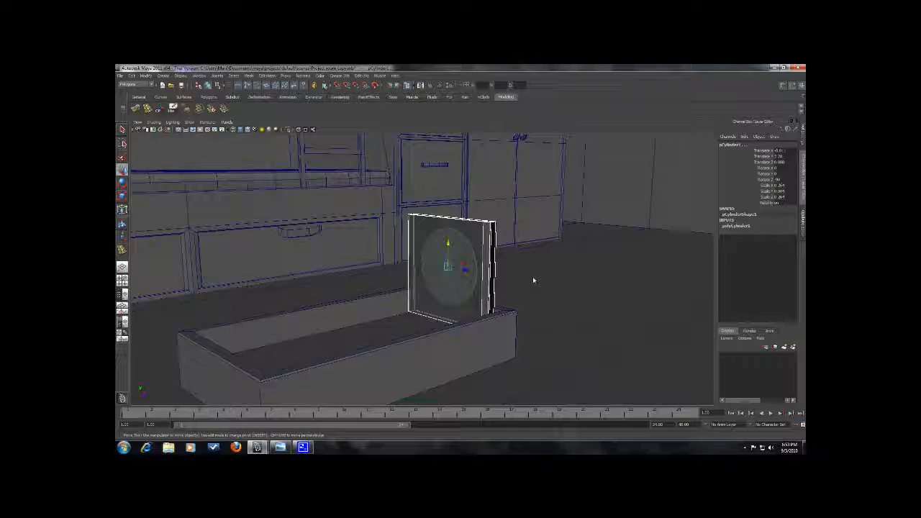
drag(447, 249, 449, 250)
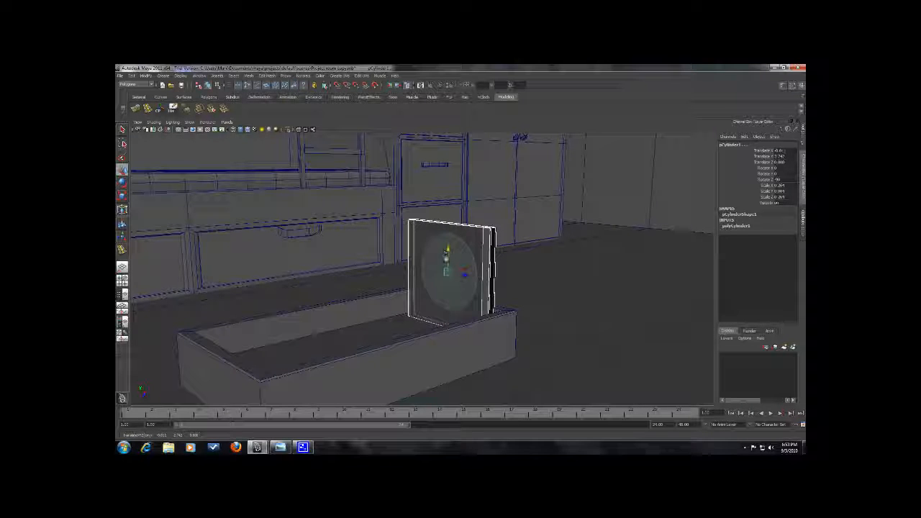
click(247, 75)
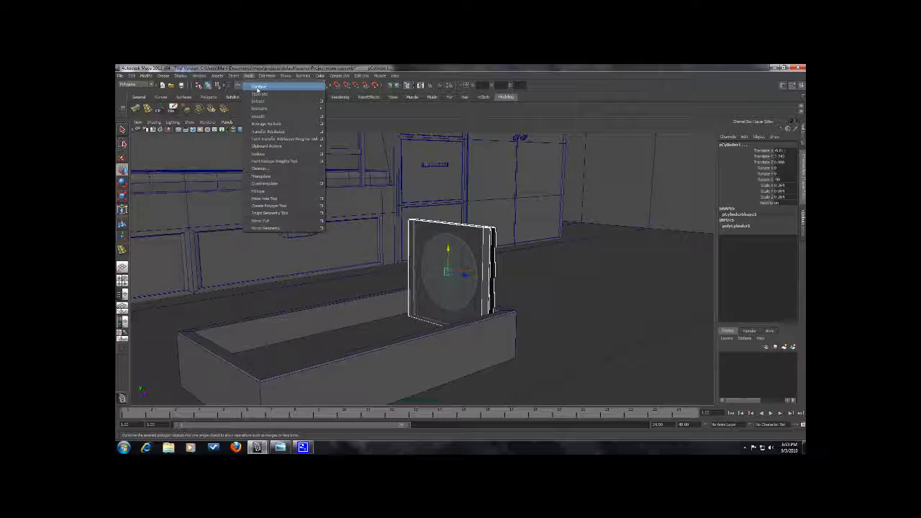
click(257, 86)
Duplicate the combined CD case and shift the copy along the X axis so it stands directly beside the original.
alt+drag(447, 246, 346, 283)
click(600, 322)
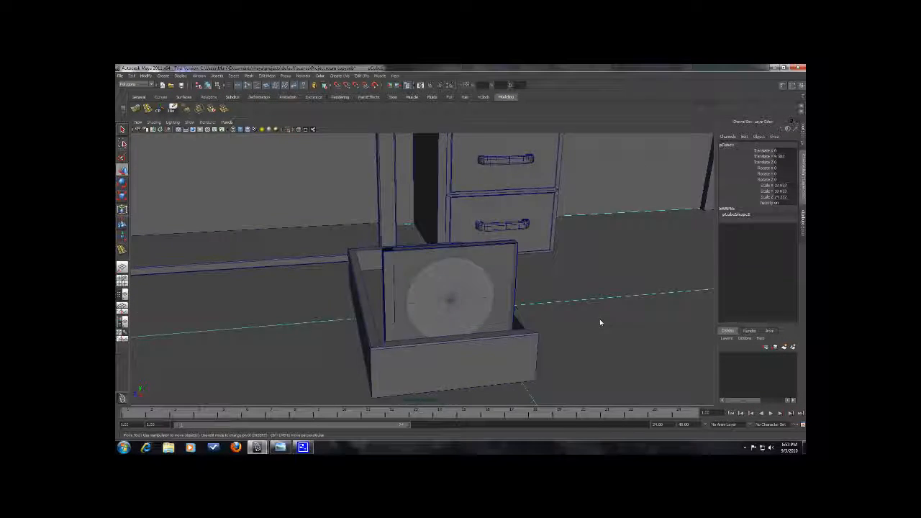
alt+right_drag(600, 321, 566, 323)
alt+drag(565, 323, 471, 280)
alt+right_drag(471, 280, 492, 265)
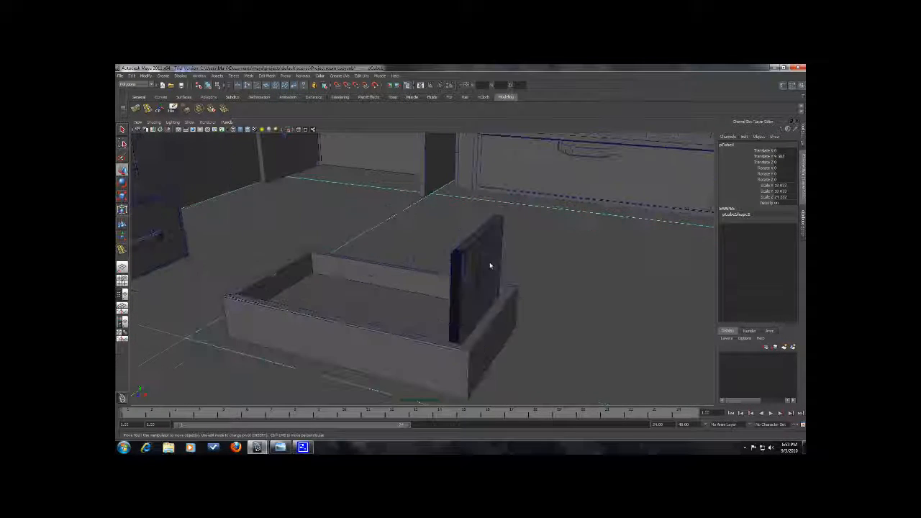
click(488, 266)
click(124, 169)
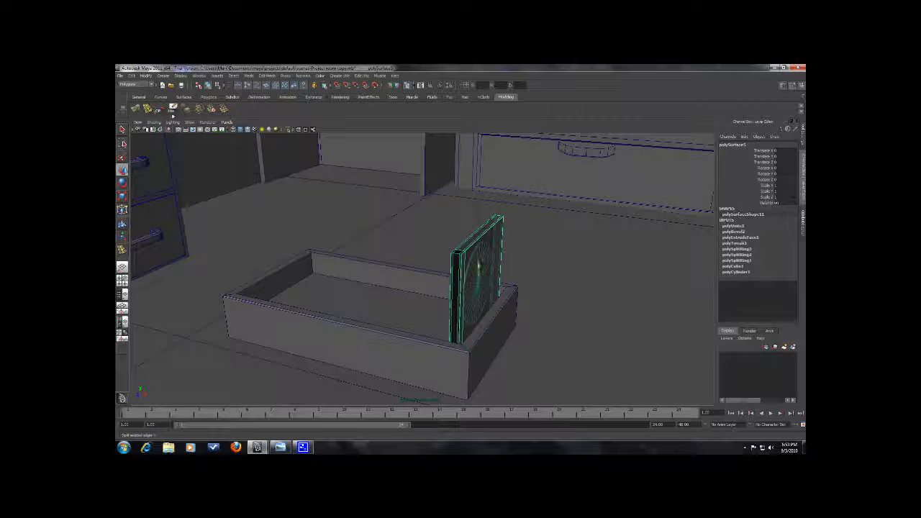
scroll(298, 175, down, 10)
scroll(314, 180, up, 1)
alt+right_drag(349, 201, 477, 252)
alt+drag(442, 300, 492, 303)
click(446, 266)
alt+right_drag(446, 266, 495, 298)
alt+drag(495, 298, 501, 278)
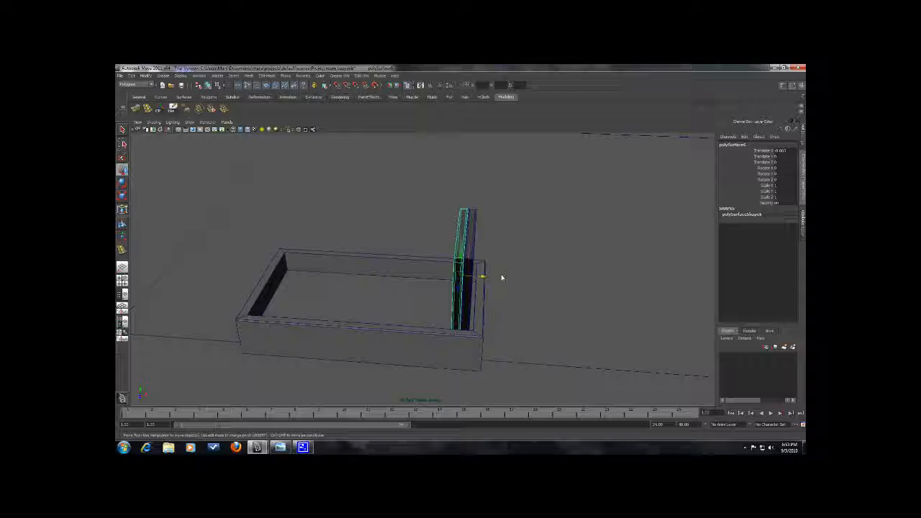
Repeat the offset duplication of the CD case until a tight row of copies fills much of the open box.
key(shift+d)
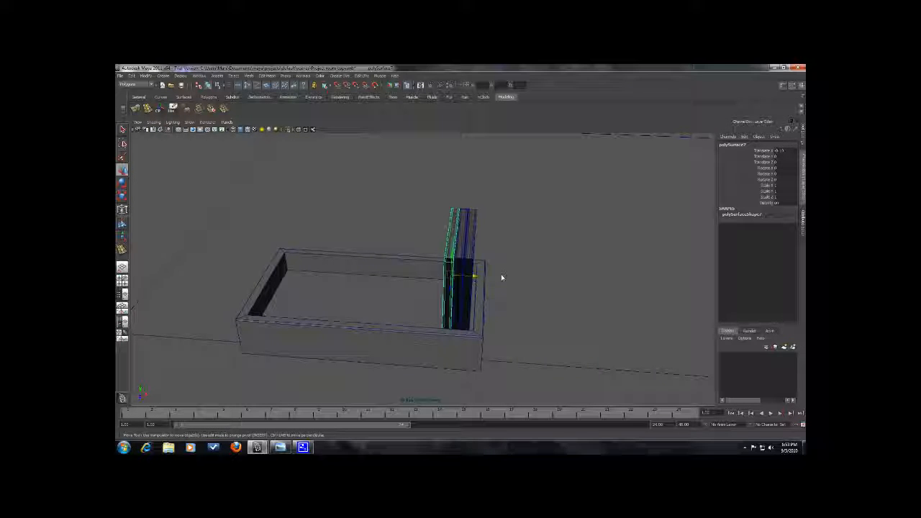
key(shift+d)
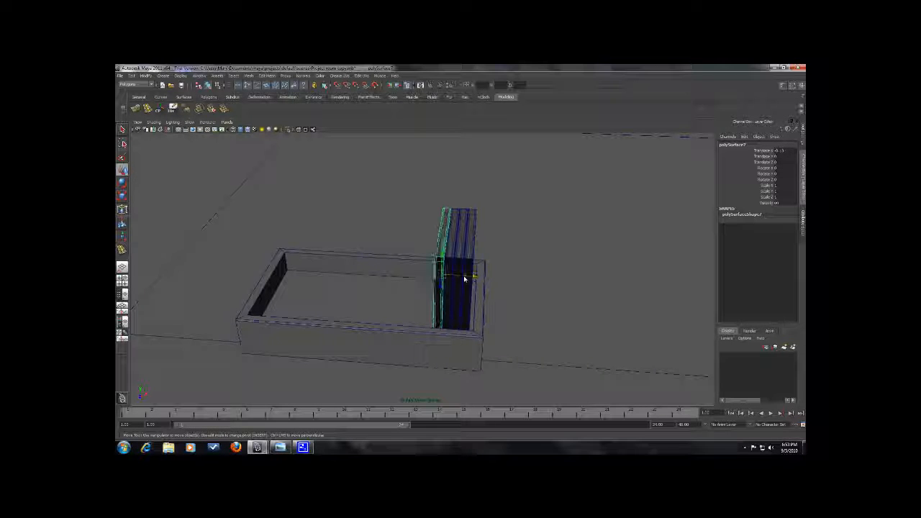
key(shift+d)
key(shift+d)
key(shift+d)
key(shift+d)
key(shift+d)
key(shift+d)
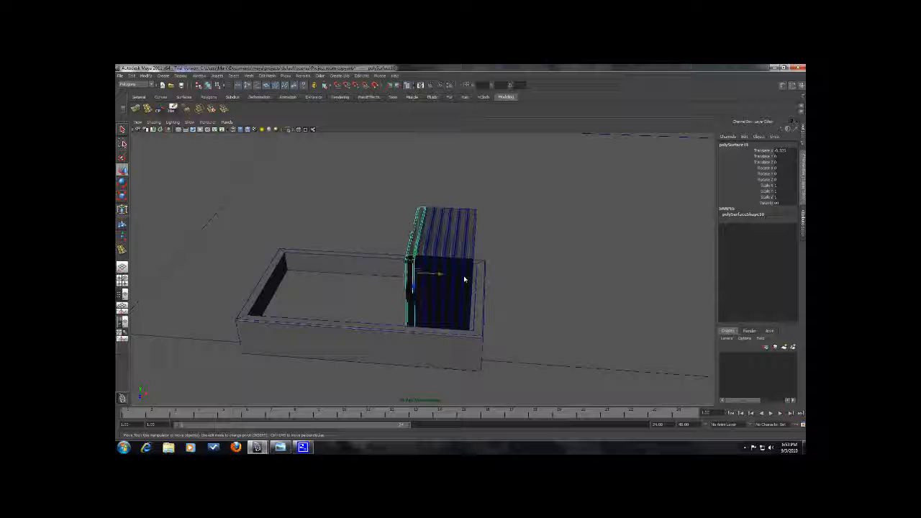
key(shift+d)
key(shift+d)
key(shift+d)
key(shift+d)
key(shift+d)
key(shift+d)
Select the whole row of CD cases together with the open box.
alt+drag(518, 307, 438, 304)
scroll(484, 307, down, 5)
right_drag(440, 301, 455, 294)
click(514, 307)
scroll(504, 312, down, 5)
alt+drag(471, 327, 488, 286)
scroll(494, 345, up, 5)
click(369, 269)
alt+drag(353, 293, 303, 298)
alt+drag(457, 242, 474, 307)
scroll(525, 317, down, 6)
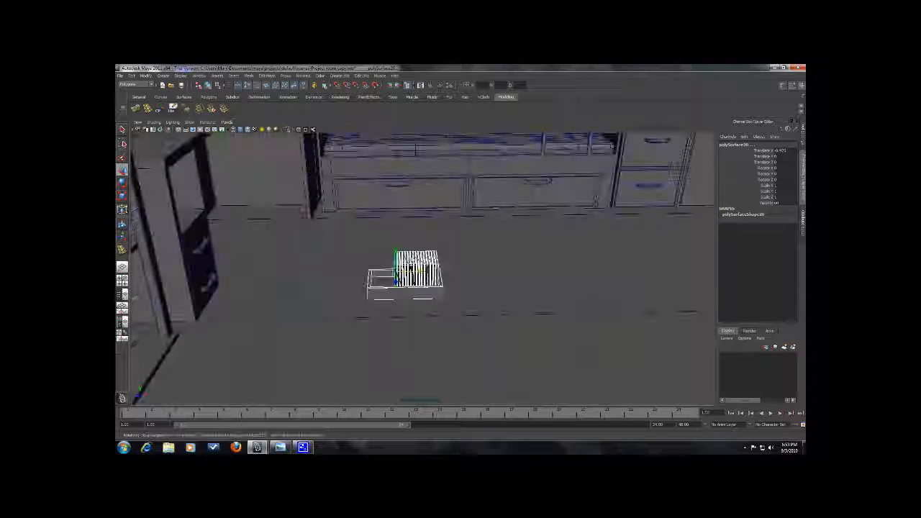
Move the box with its CD cases into the open compartment above the desk drawers, resting on its floor.
drag(392, 268, 412, 199)
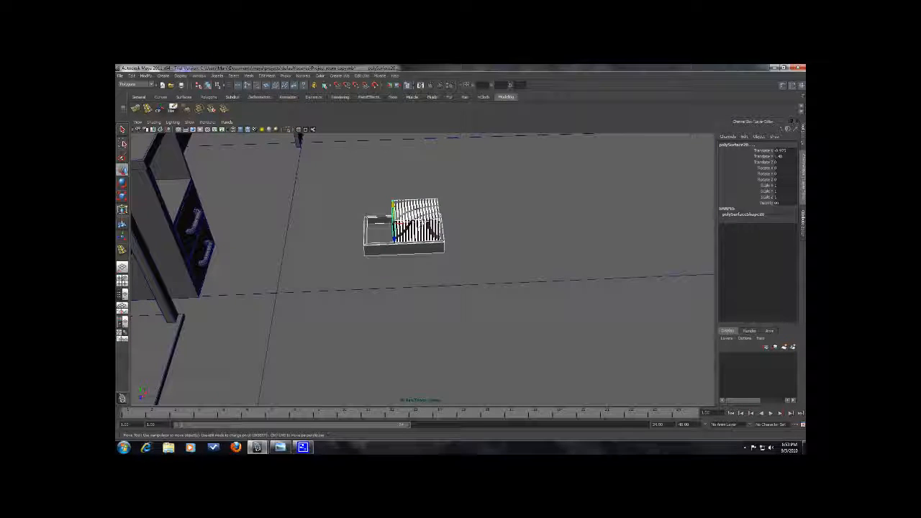
drag(404, 215, 251, 262)
alt+drag(250, 262, 263, 249)
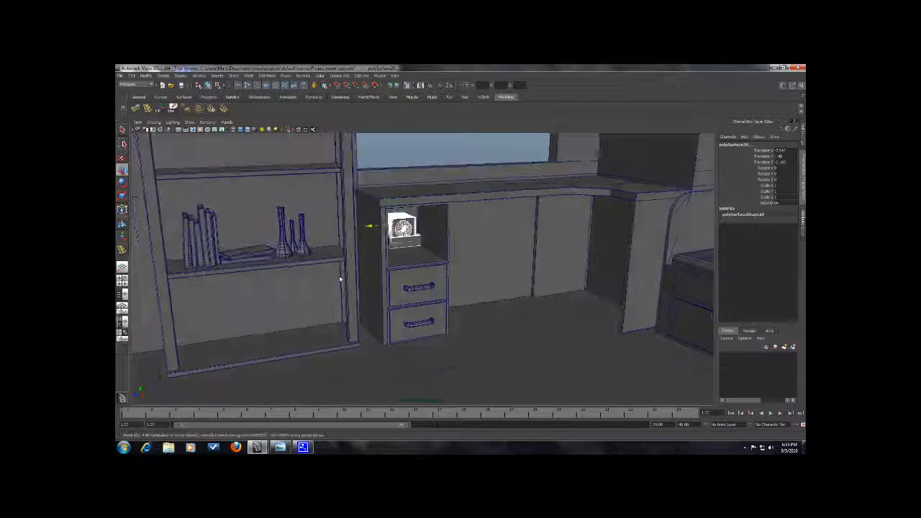
alt+right_drag(263, 249, 422, 274)
alt+drag(422, 273, 424, 303)
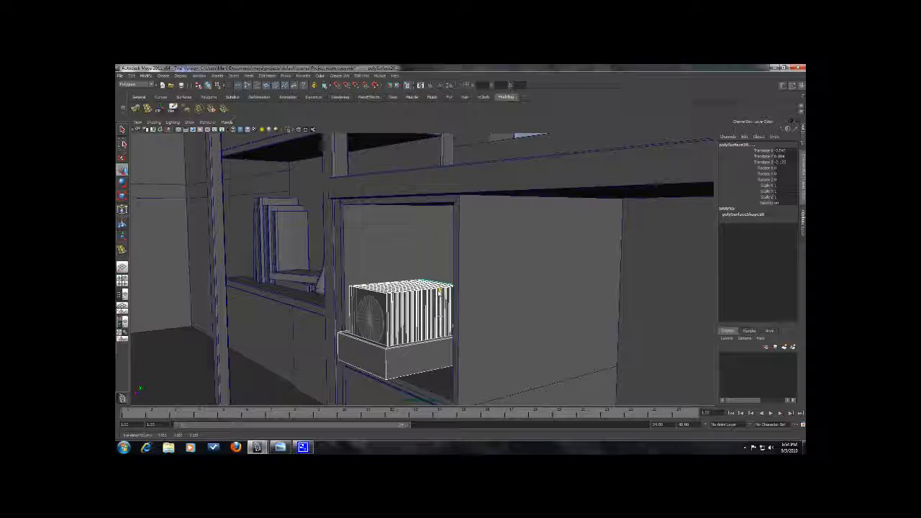
drag(420, 318, 428, 319)
Combine all the CD cases without the box into one mesh and scale it down slightly inside the box.
click(506, 333)
scroll(504, 335, down, 12)
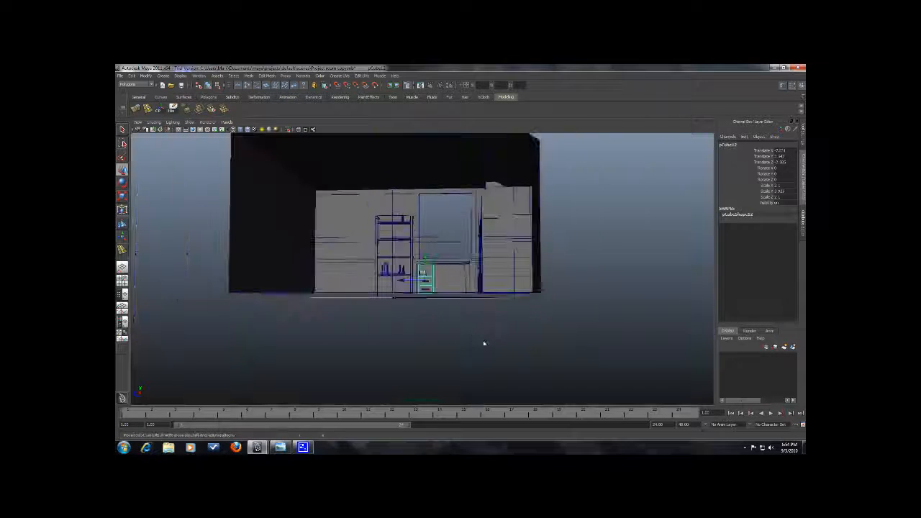
alt+drag(483, 344, 498, 344)
scroll(498, 345, up, 15)
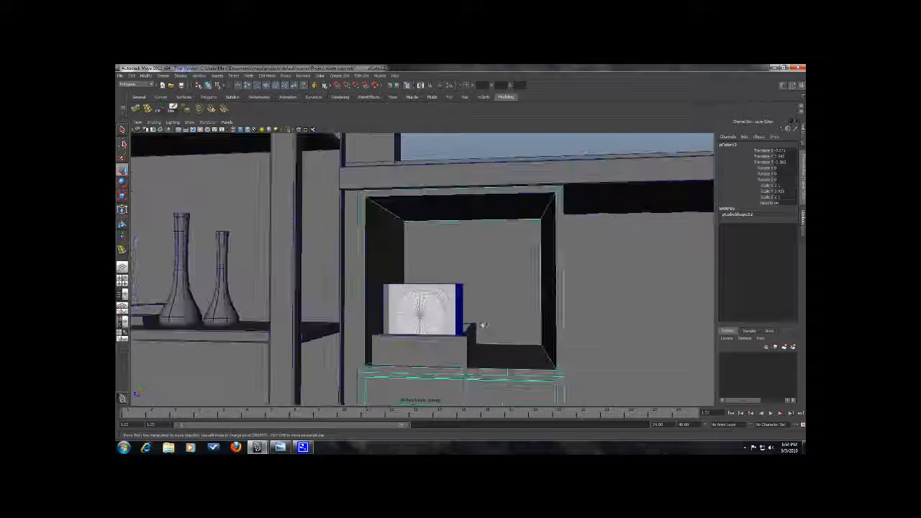
key(ctrl+z)
alt+drag(481, 324, 454, 302)
alt+drag(283, 161, 313, 166)
click(249, 76)
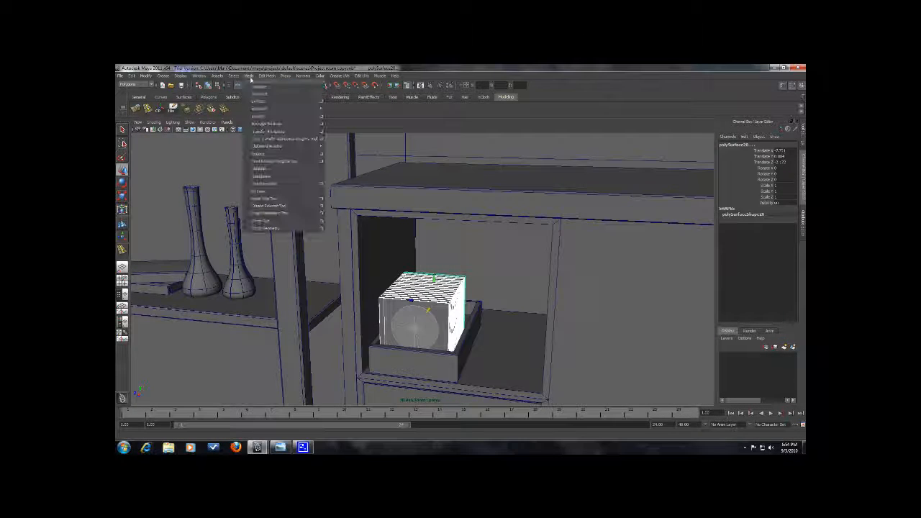
click(259, 89)
alt+drag(494, 325, 440, 317)
key(w)
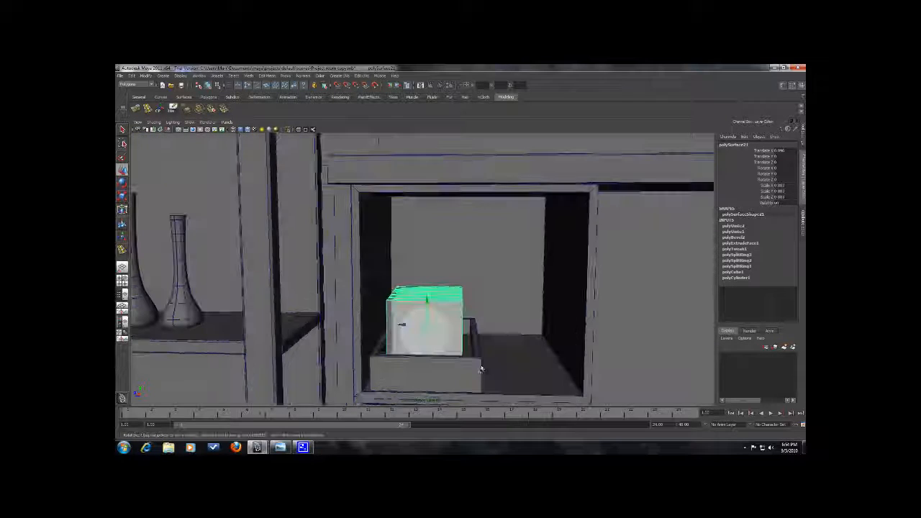
Select the vertices along one side of the box and move them inward to make the box narrower.
click(481, 368)
scroll(504, 338, down, 4)
alt+drag(504, 338, 477, 332)
right_drag(464, 323, 426, 318)
key(ctrl+z)
drag(439, 387, 486, 301)
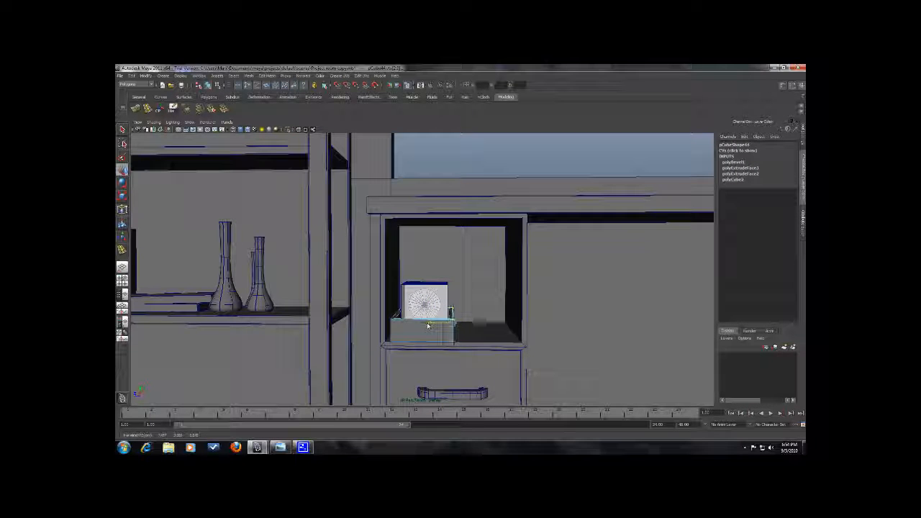
alt+drag(411, 330, 403, 326)
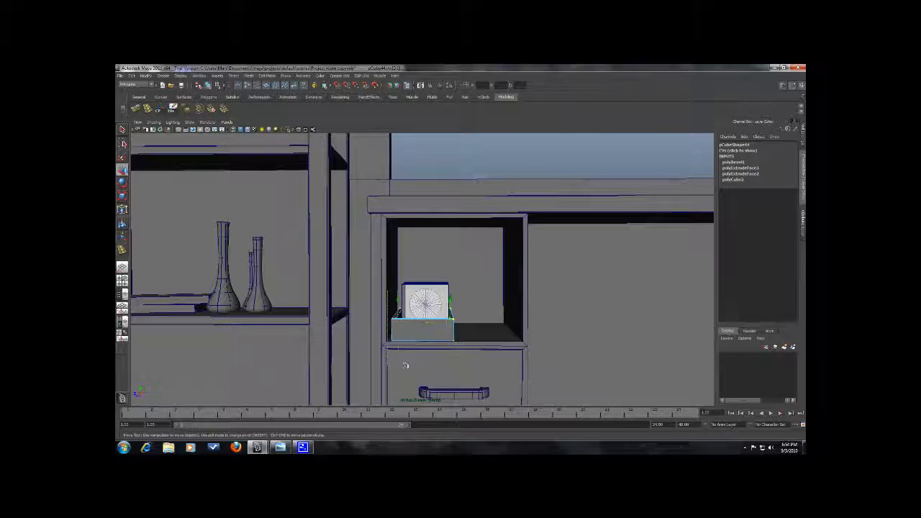
alt+drag(437, 343, 482, 328)
Duplicate the box with its CD cases and place the copy beside the first one in the desk compartment.
right_drag(412, 294, 496, 353)
click(435, 284)
alt+drag(497, 353, 463, 370)
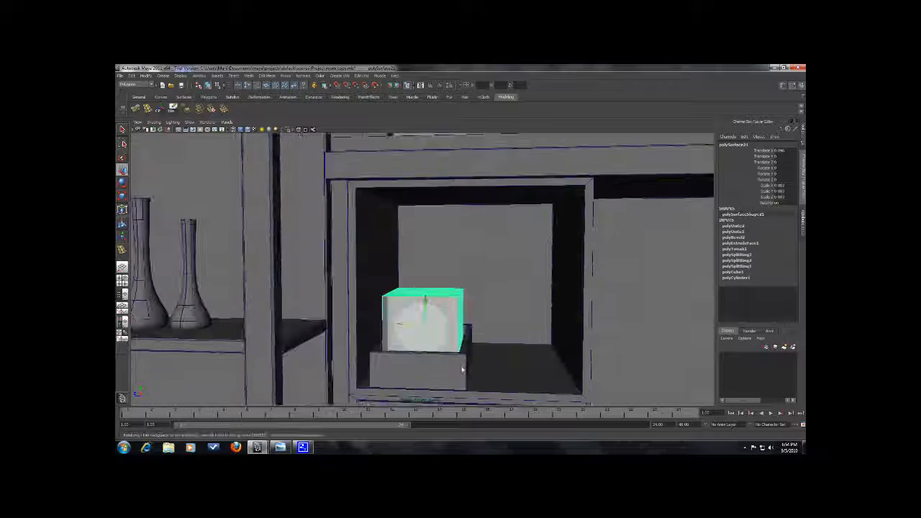
click(462, 370)
drag(403, 355, 497, 355)
click(535, 267)
alt+right_drag(619, 340, 539, 343)
alt+drag(539, 343, 645, 358)
right_drag(491, 289, 502, 283)
click(206, 304)
alt+right_drag(206, 304, 503, 321)
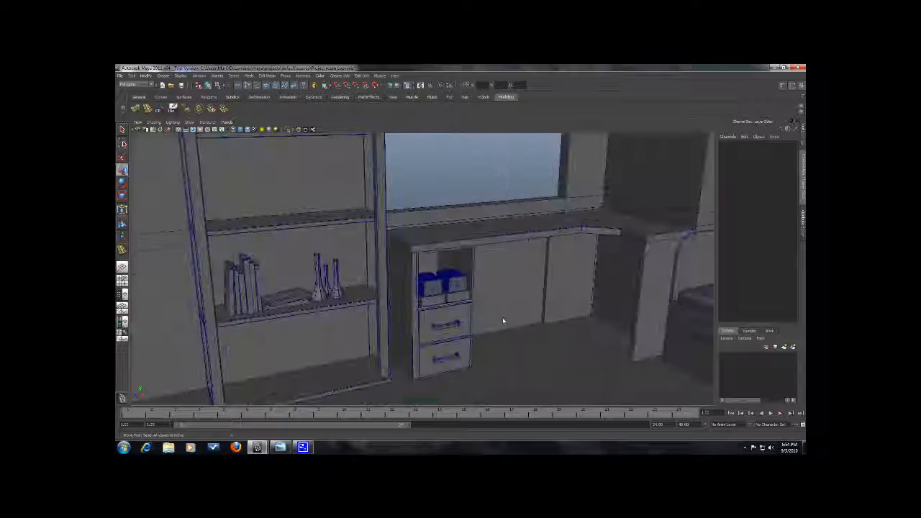
Create a polygon cube in the room.
alt+middle_drag(503, 321, 395, 315)
alt+right_drag(447, 318, 401, 319)
alt+drag(401, 319, 426, 321)
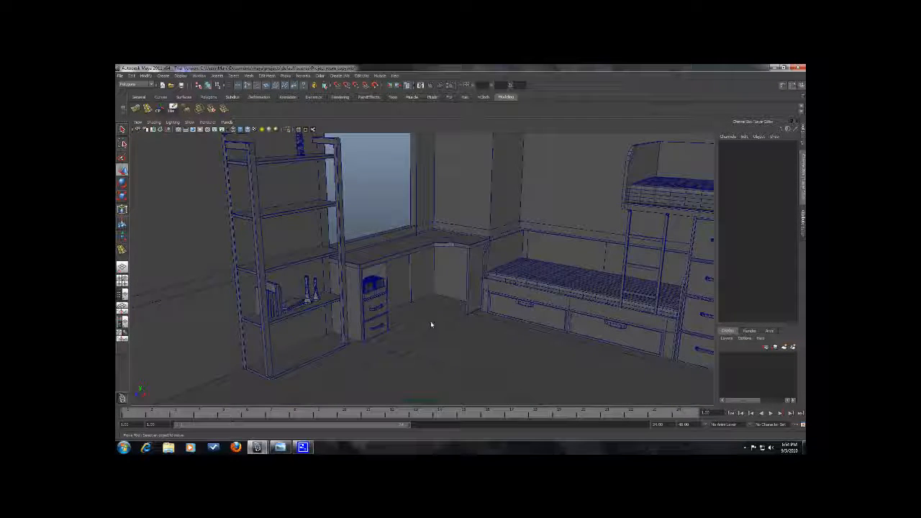
alt+drag(481, 317, 518, 320)
click(163, 76)
mouse_move(179, 94)
click(249, 107)
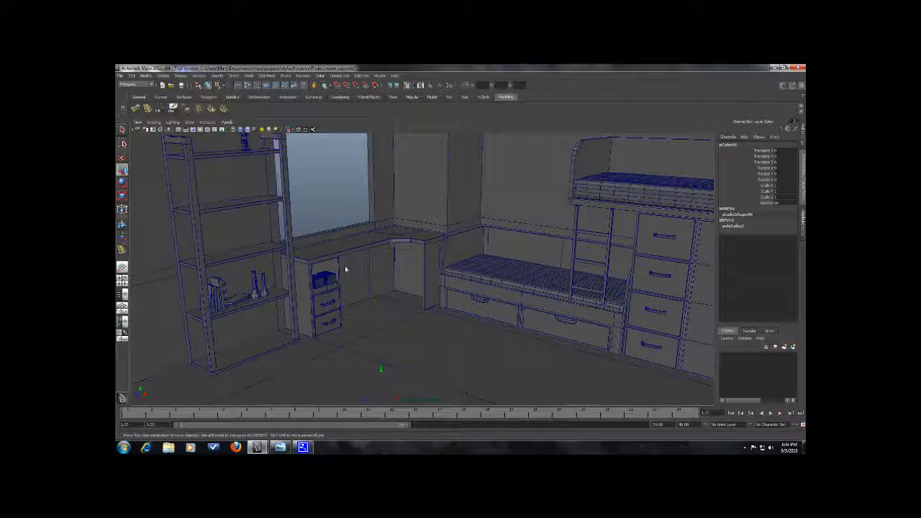
Raise the cube above the floor, enlarge it and flatten it along X into a thin upright square panel.
alt+right_drag(452, 315, 389, 315)
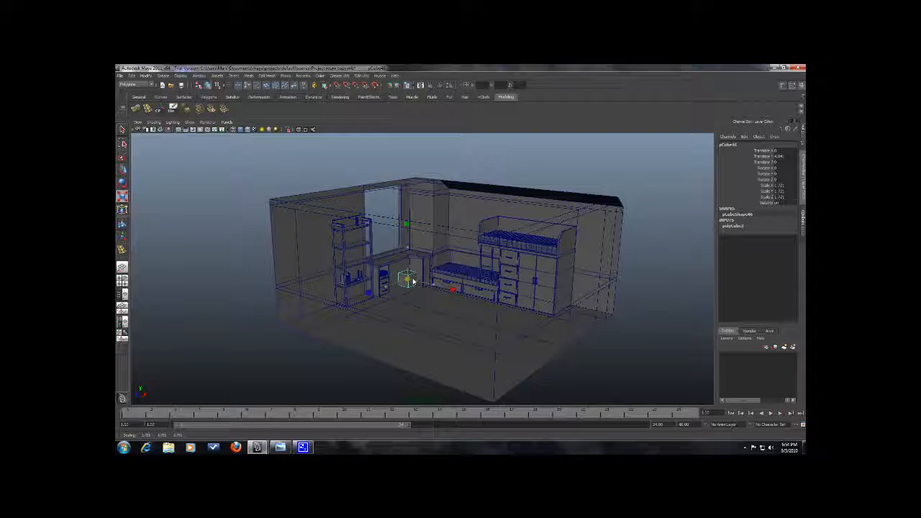
alt+right_drag(413, 282, 457, 289)
alt+drag(457, 290, 368, 319)
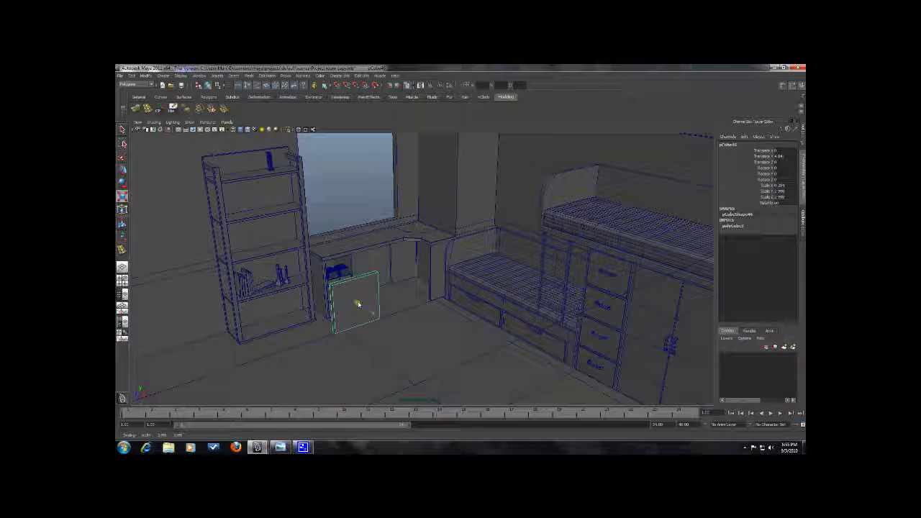
alt+drag(373, 316, 410, 322)
Reselect the thin panel, scale it down uniformly and adjust its thickness along X.
click(409, 315)
scroll(414, 316, down, 8)
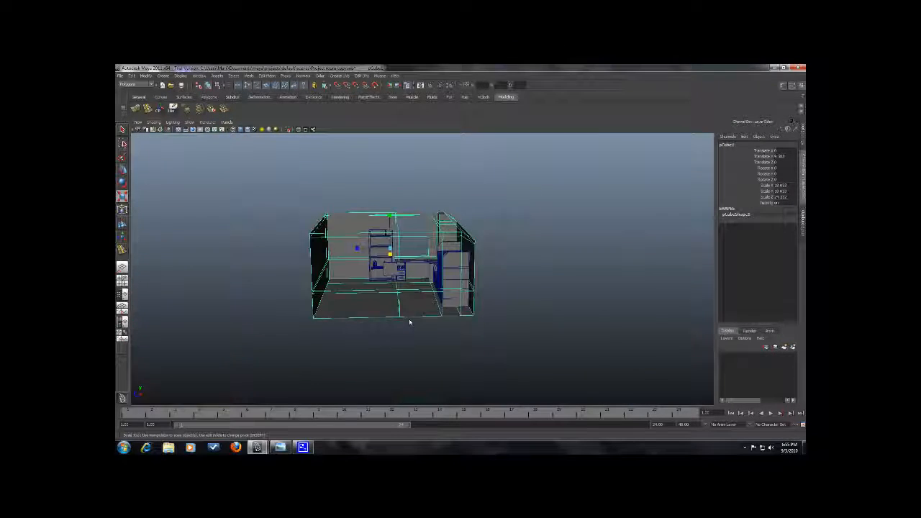
scroll(410, 323, up, 8)
alt+drag(354, 307, 384, 308)
click(263, 287)
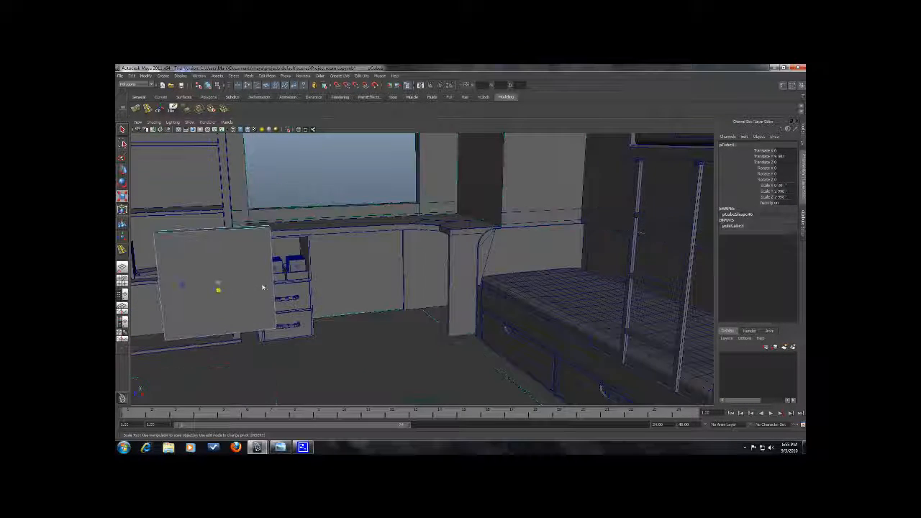
drag(215, 281, 208, 283)
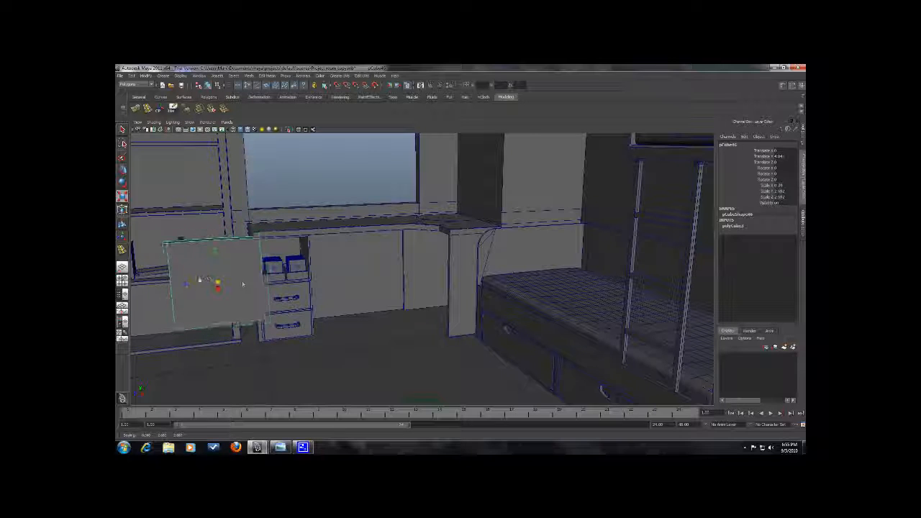
alt+middle_drag(208, 282, 290, 290)
alt+drag(290, 290, 456, 318)
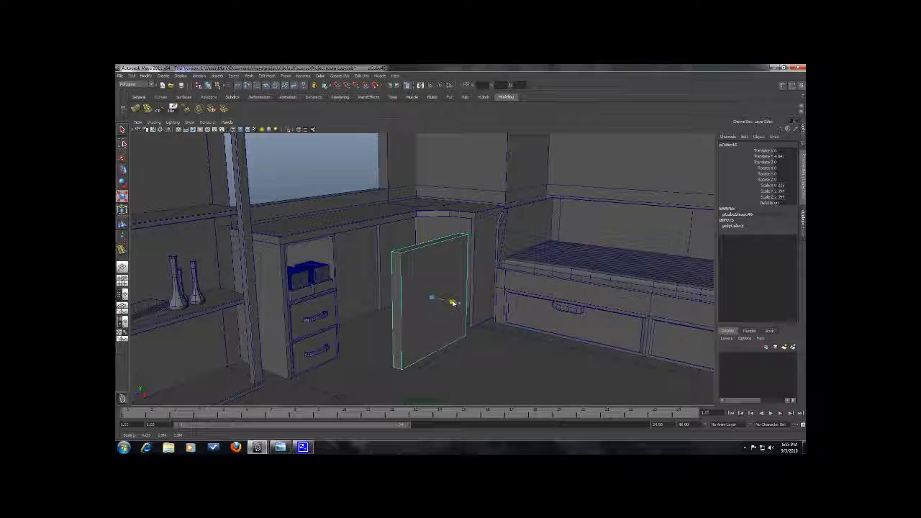
Examine the kids' study room reference photo in Windows Photo Viewer and return to the Maya scene.
key(alt+Tab)
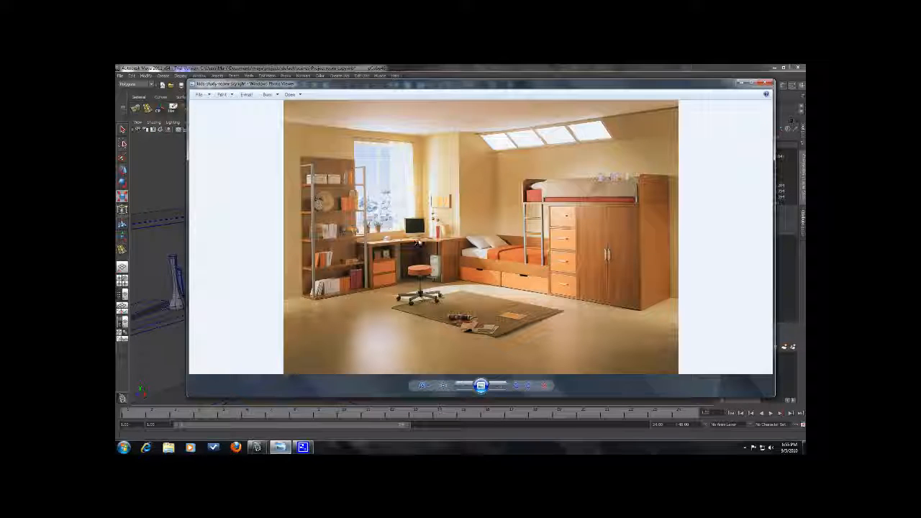
click(264, 450)
click(291, 427)
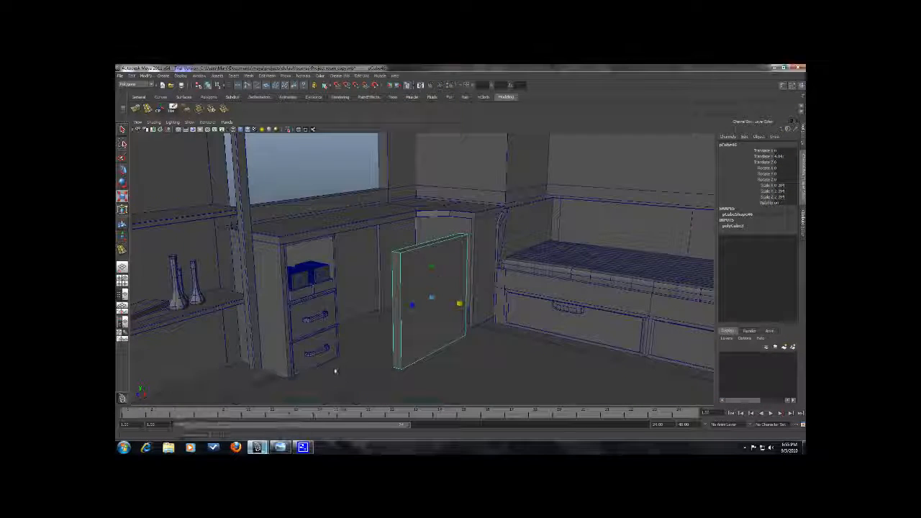
alt+drag(360, 252, 308, 233)
alt+drag(382, 283, 376, 303)
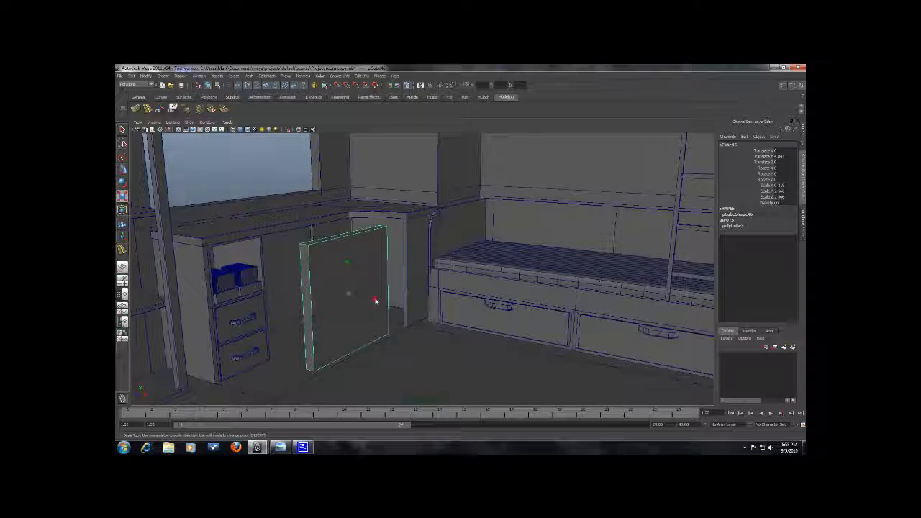
Extrude the panel's large front face and scale it inward to about 0.9 to form a border frame.
right_drag(353, 277, 352, 296)
click(360, 274)
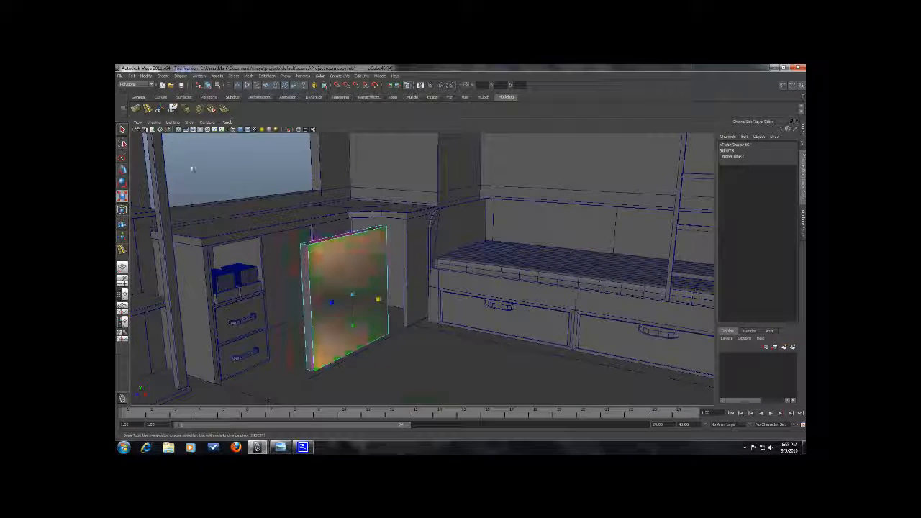
click(135, 109)
scroll(290, 257, up, 5)
alt+middle_drag(241, 283, 327, 317)
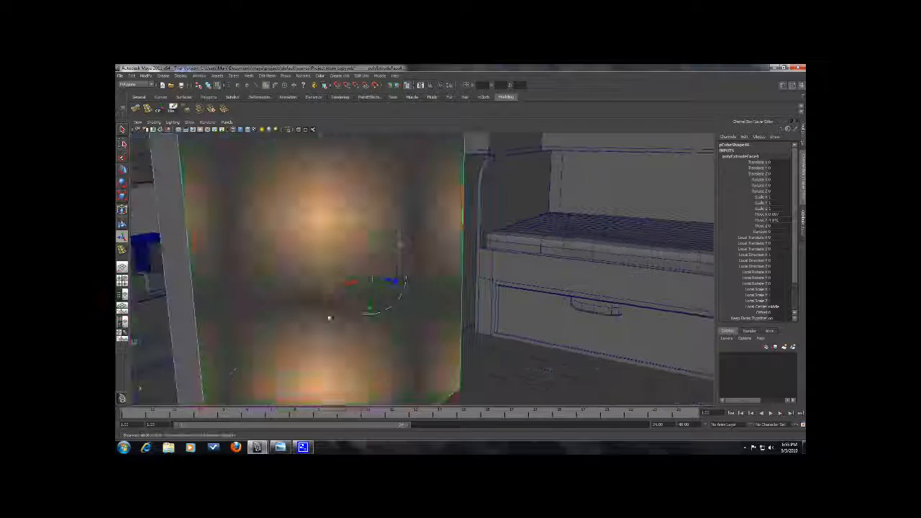
drag(369, 278, 371, 279)
scroll(378, 280, down, 5)
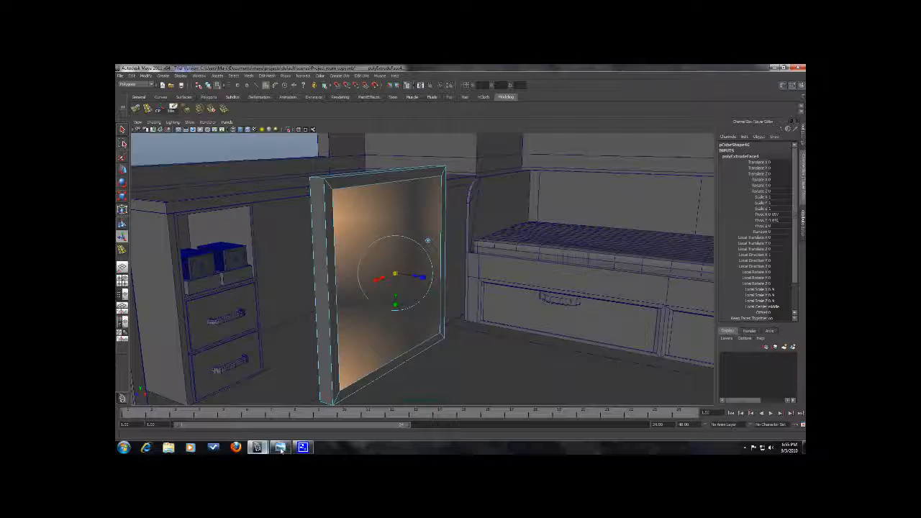
Check the reference photo in Windows Photo Viewer and enlarge the panel's inset front face to a scale of about 0.93.
click(280, 447)
click(263, 448)
click(300, 406)
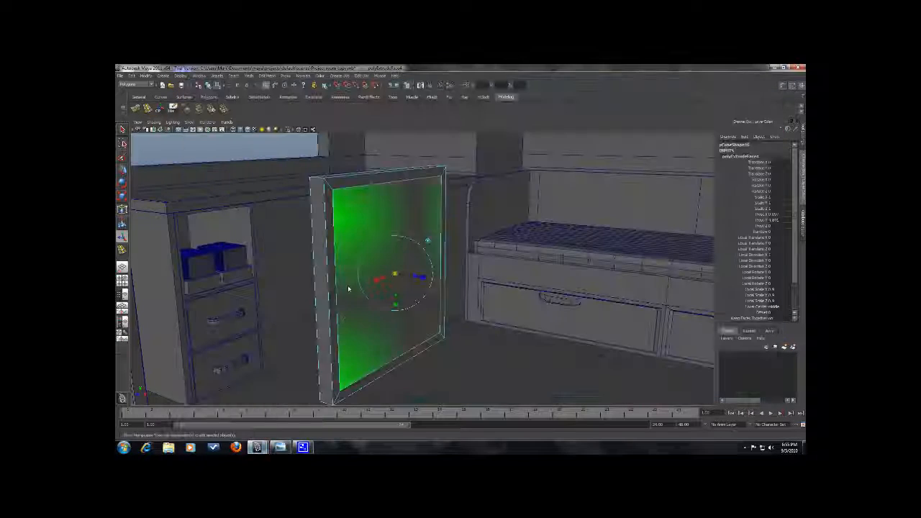
alt+drag(346, 315, 334, 283)
alt+middle_drag(268, 299, 331, 324)
alt+drag(332, 325, 315, 315)
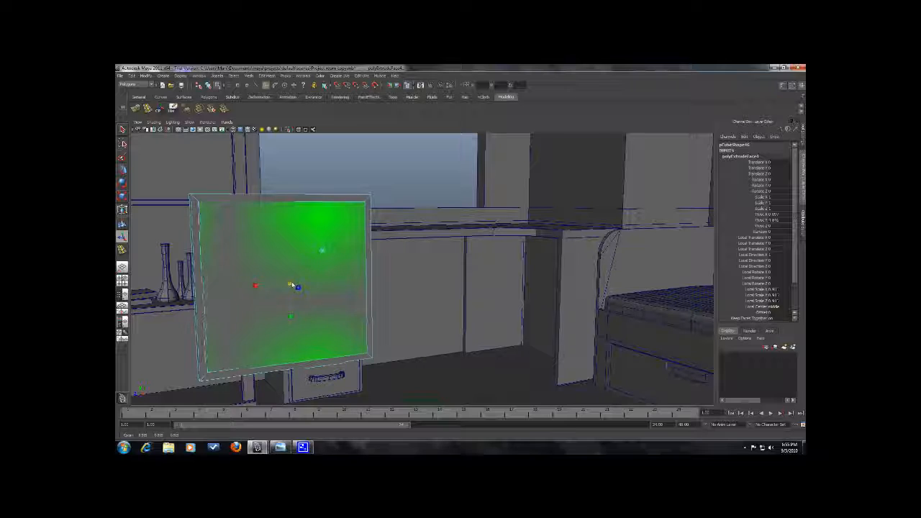
alt+drag(292, 285, 324, 261)
alt+right_drag(324, 261, 362, 286)
alt+drag(362, 286, 354, 282)
Select the lower edge of the panel's inset front face and move it vertically to adjust the border.
right_drag(339, 285, 321, 286)
alt+drag(345, 293, 280, 287)
alt+drag(228, 265, 262, 250)
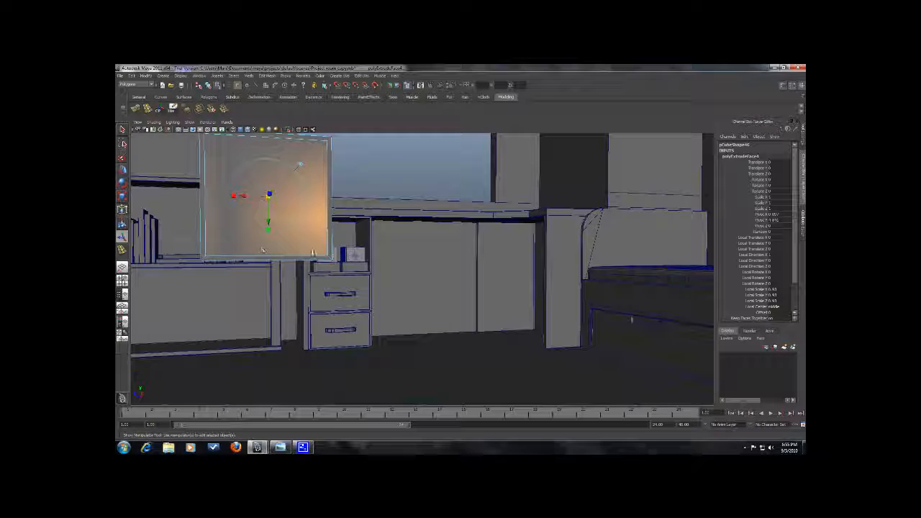
click(339, 258)
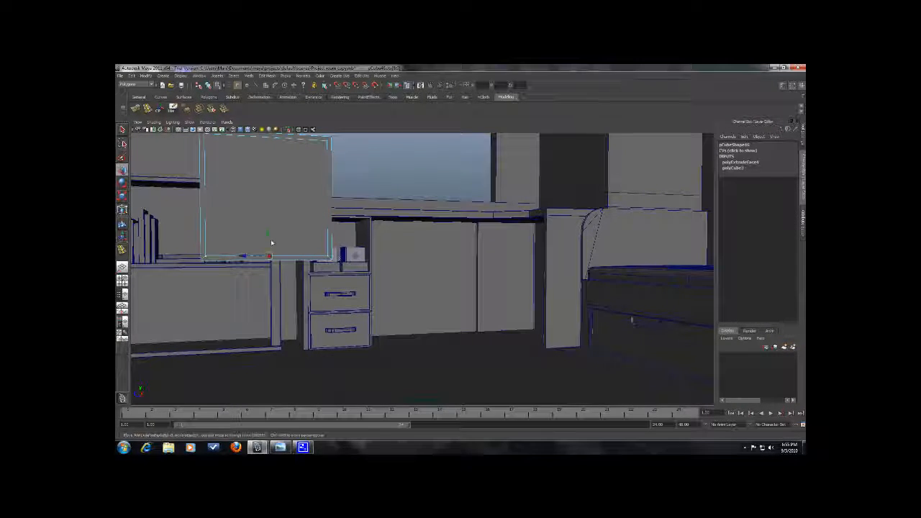
drag(270, 233, 342, 251)
Extrude the inset front face again, push it slightly into the panel as a recess, and clear the selection.
right_drag(368, 264, 367, 276)
click(367, 276)
scroll(367, 276, up, 5)
alt+drag(367, 276, 333, 231)
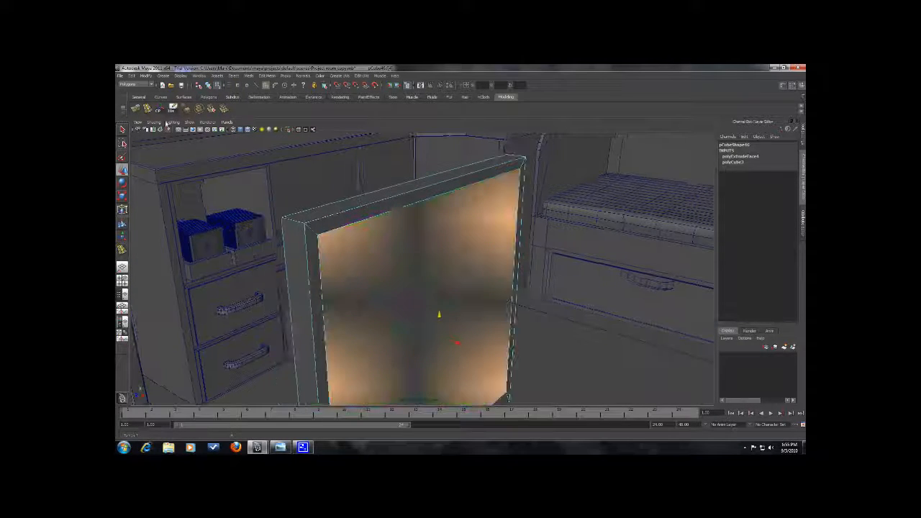
click(135, 108)
alt+drag(468, 302, 447, 324)
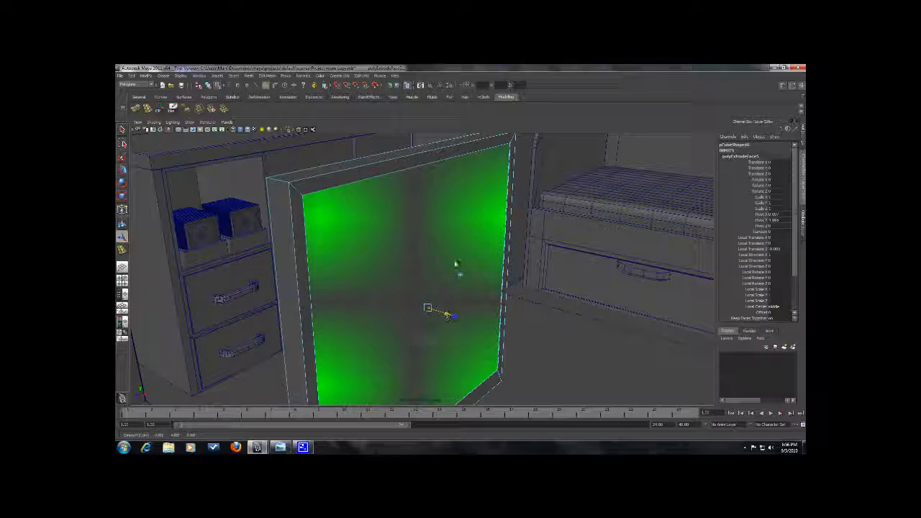
right_drag(495, 249, 526, 232)
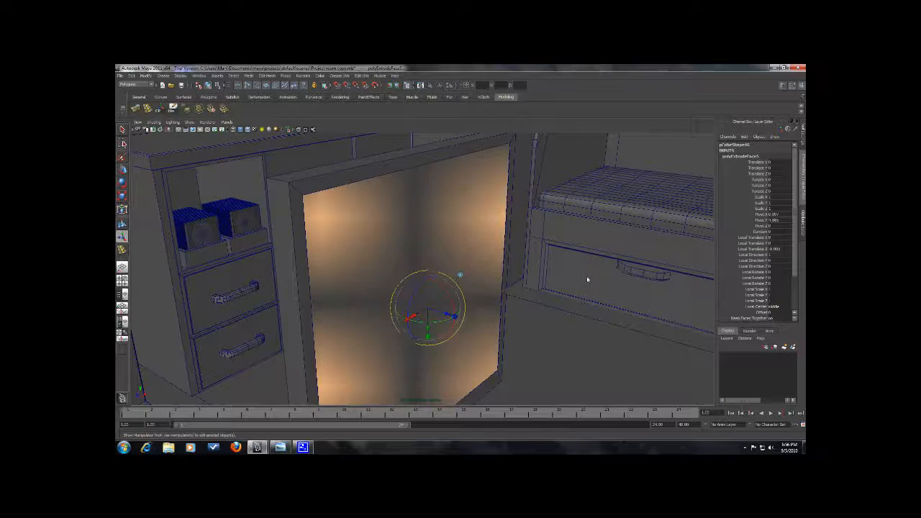
click(586, 280)
Select the whole panel and thin it along X to a scale of about 0.173.
scroll(567, 324, down, 8)
alt+drag(568, 325, 522, 284)
scroll(485, 324, down, 3)
scroll(573, 317, up, 4)
click(536, 283)
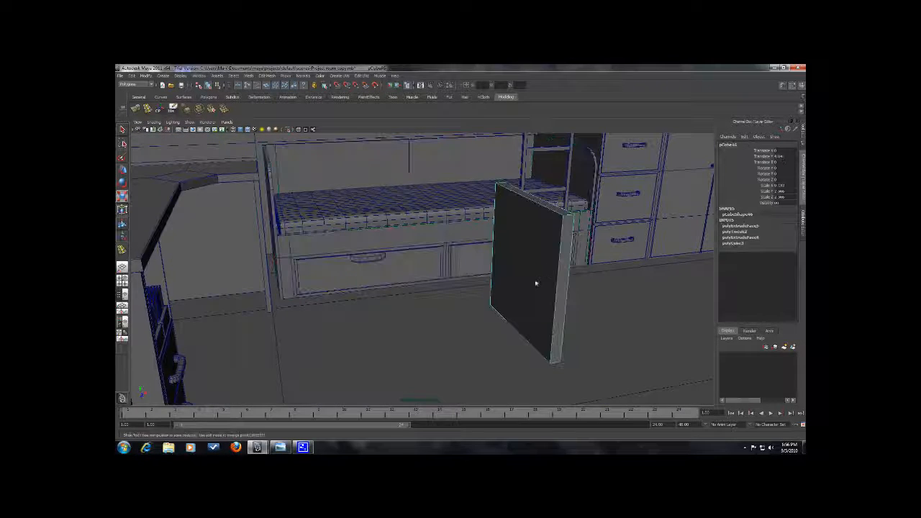
drag(553, 266, 553, 267)
Extrude the panel's back face and scale it inward to leave a wide border.
scroll(578, 296, up, 3)
mouse_move(578, 296)
alt+mouse_down()
mouse_move(537, 298)
mouse_move(590, 290)
alt+mouse_up()
alt+middle_drag(591, 290, 424, 287)
alt+drag(425, 287, 489, 288)
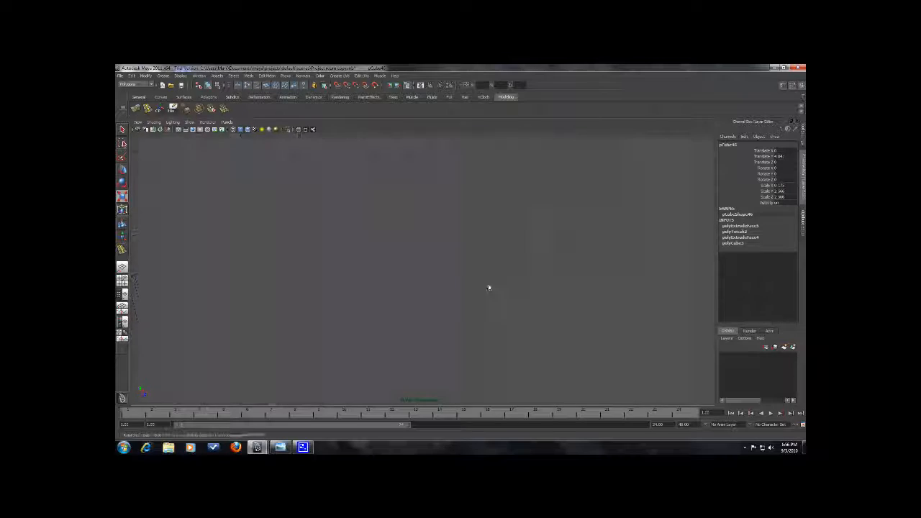
alt+middle_drag(392, 326, 427, 307)
alt+drag(428, 306, 428, 276)
right_drag(428, 277, 429, 299)
click(457, 277)
key(t)
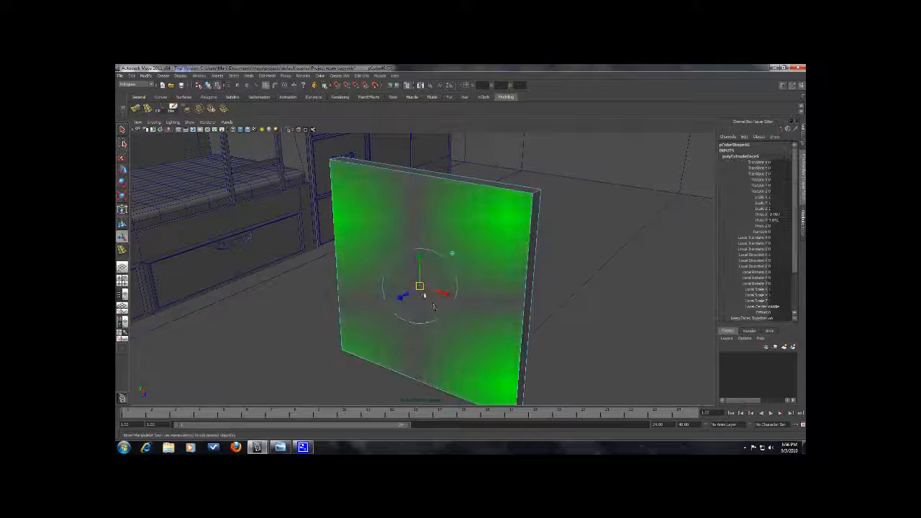
drag(425, 294, 417, 287)
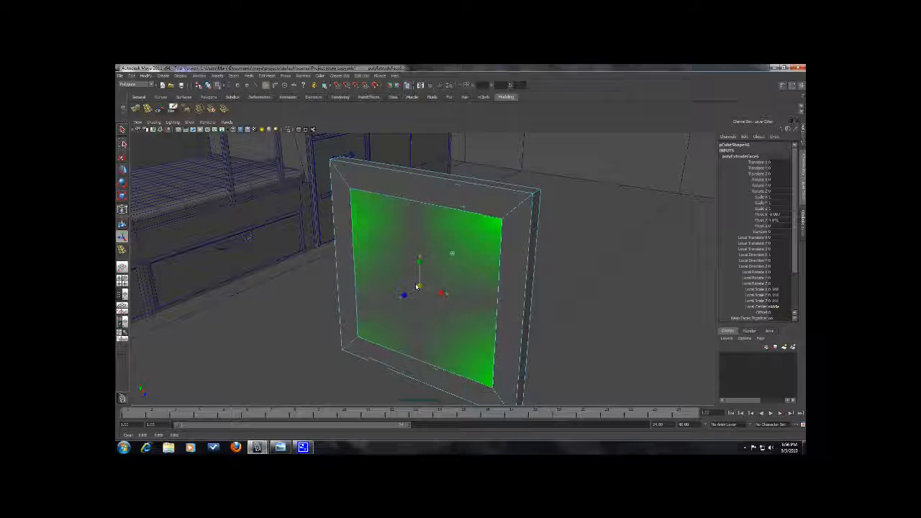
Extrude the inset back face outward into a raised block and briefly preview the panel smoothed.
alt+drag(491, 290, 453, 288)
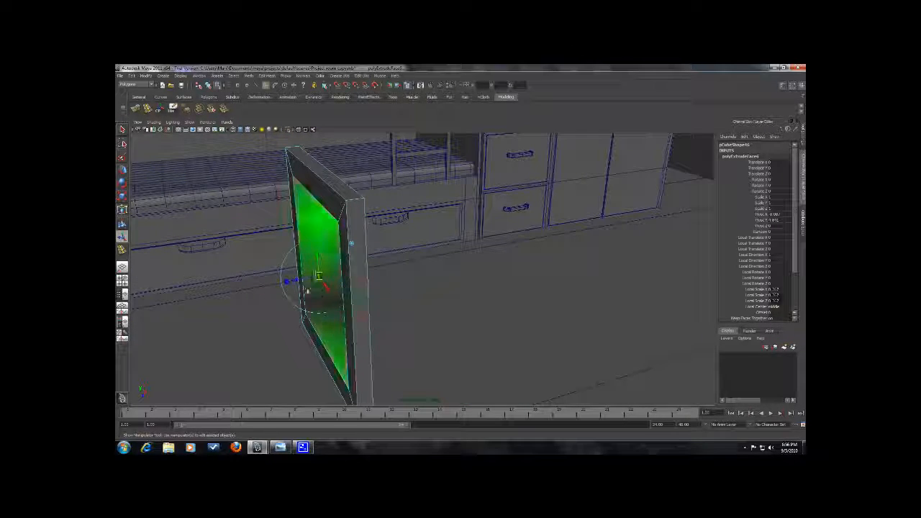
mouse_move(294, 282)
mouse_down()
mouse_move(279, 283)
mouse_move(393, 273)
mouse_move(281, 307)
mouse_move(484, 226)
mouse_move(482, 267)
mouse_move(503, 263)
mouse_move(463, 267)
mouse_up()
click(504, 264)
key(3)
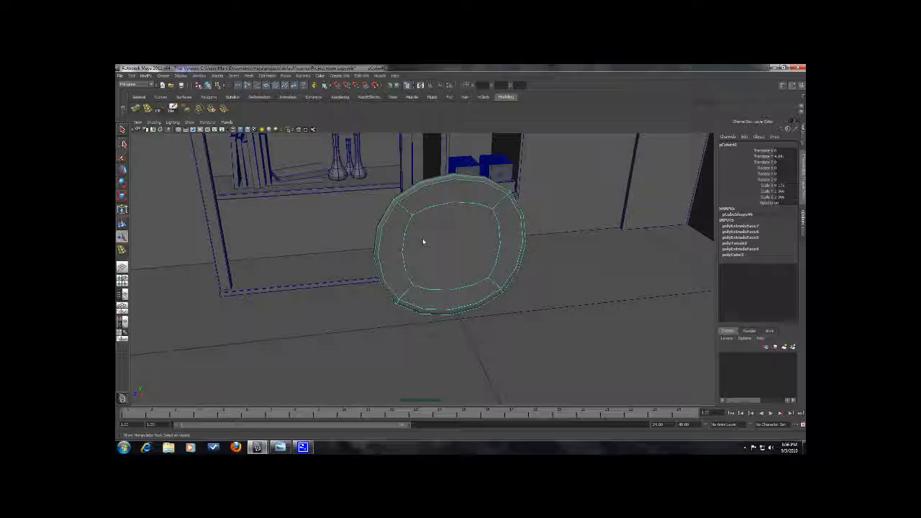
key(1)
Insert four edge loops close to the panel's outer borders, then return to object mode.
alt+drag(418, 242, 152, 114)
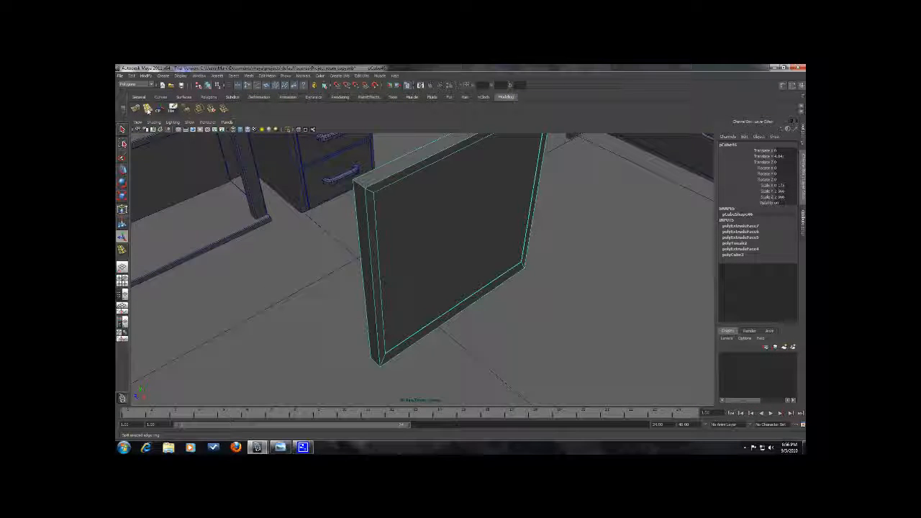
click(148, 111)
alt+drag(376, 218, 248, 193)
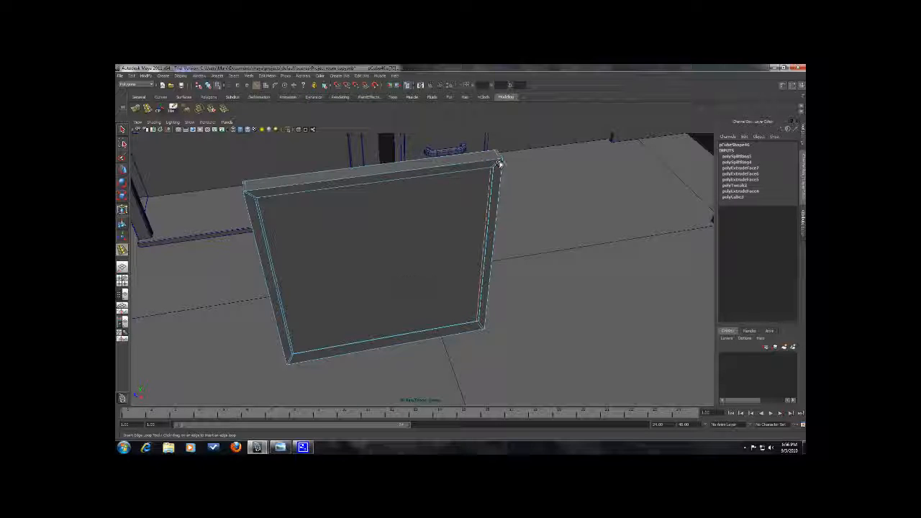
alt+drag(532, 177, 396, 198)
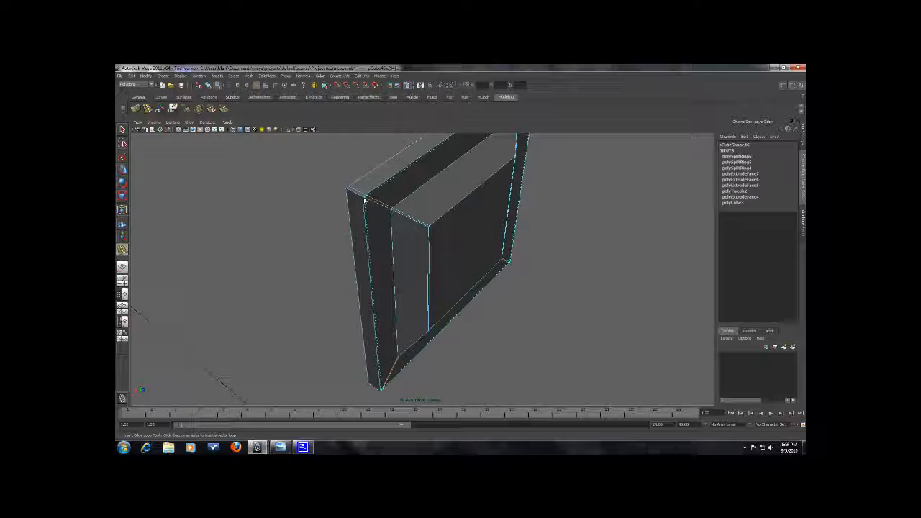
alt+drag(339, 189, 127, 186)
click(124, 172)
right_drag(337, 204, 345, 200)
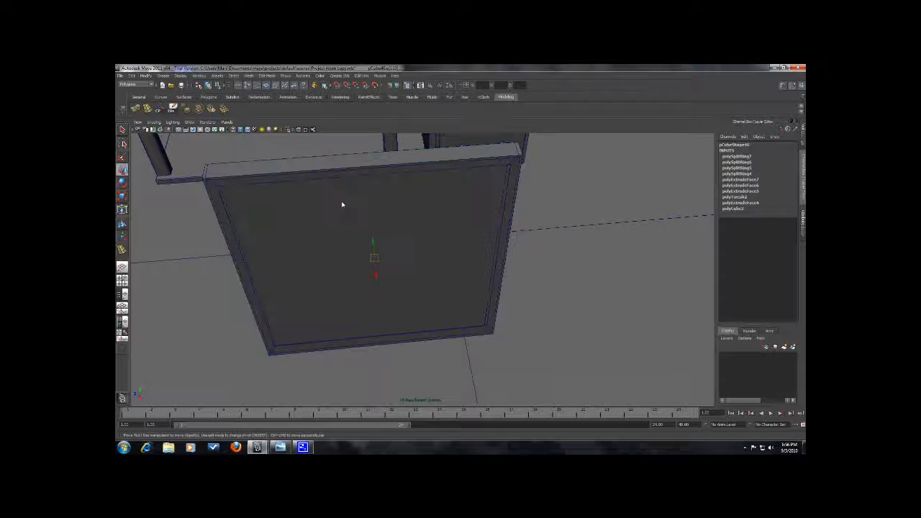
click(342, 204)
Switch the panel to smooth preview and turn off the wireframe on shaded objects.
key(3)
click(536, 248)
scroll(528, 256, down, 5)
mouse_move(528, 256)
alt+mouse_down()
mouse_move(572, 236)
mouse_move(524, 243)
alt+mouse_up()
click(159, 123)
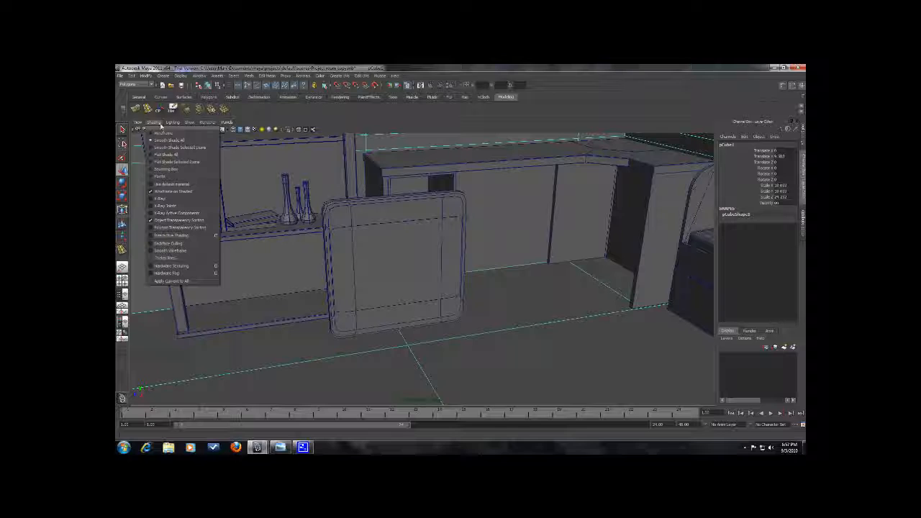
click(180, 191)
Insert an edge loop near the lower corner of the panel's front frame and return to object mode.
alt+drag(364, 217, 379, 210)
right_drag(379, 211, 447, 267)
click(397, 210)
alt+middle_drag(447, 266, 447, 206)
alt+drag(447, 207, 485, 212)
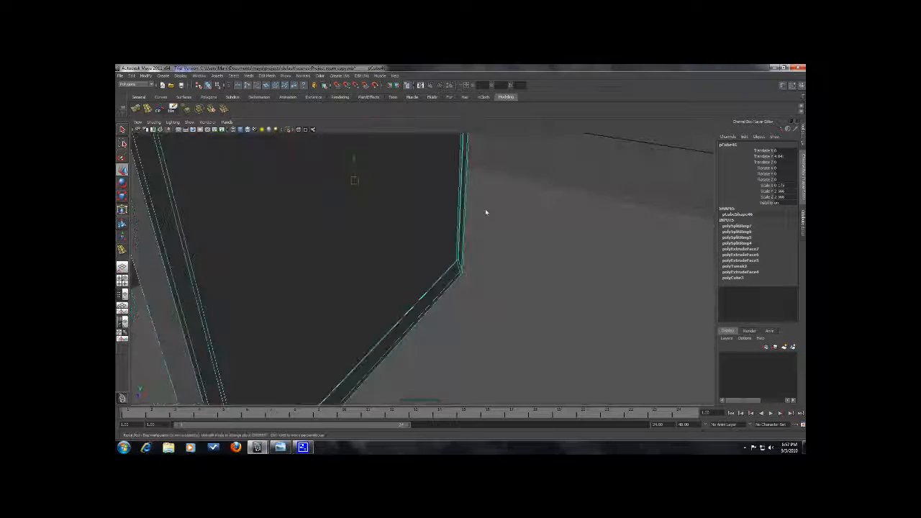
alt+right_drag(485, 212, 494, 223)
alt+middle_drag(494, 222, 467, 223)
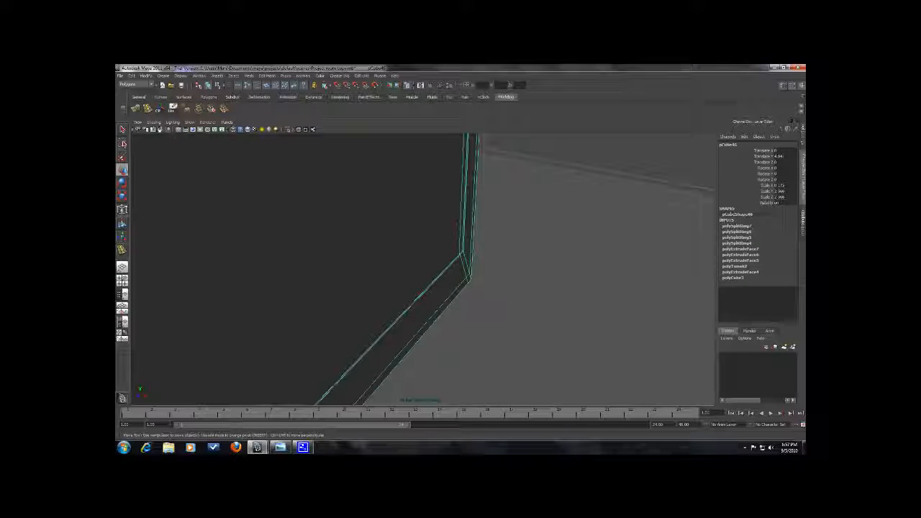
click(147, 109)
click(465, 259)
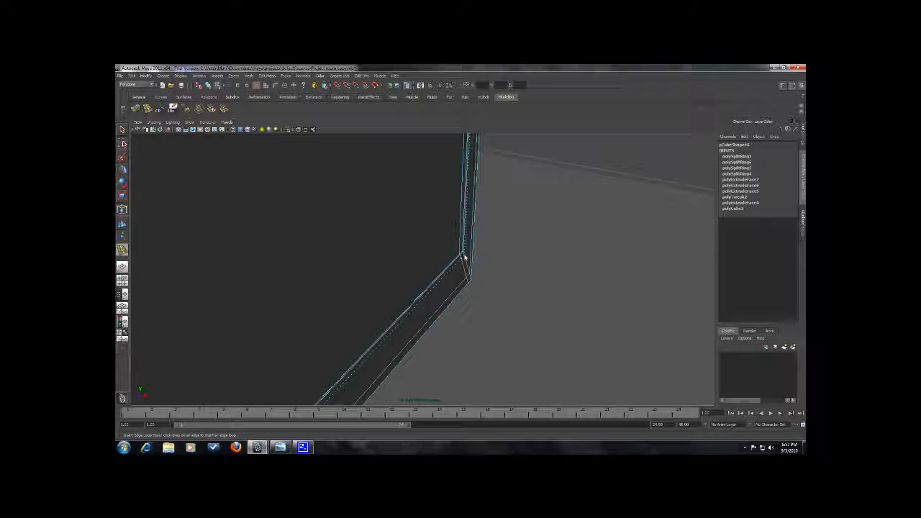
click(465, 257)
click(124, 171)
right_drag(304, 195, 332, 187)
click(585, 260)
alt+drag(586, 261, 514, 270)
scroll(504, 273, down, 3)
Insert another edge loop along the inner rim of the panel's front recess and display the panel smoothed.
click(410, 240)
scroll(411, 239, up, 2)
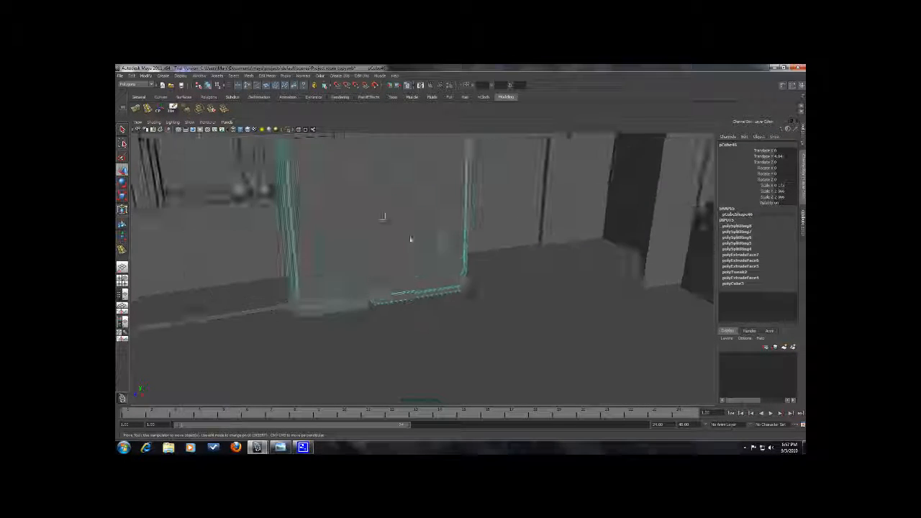
scroll(411, 239, up, 4)
alt+drag(426, 251, 478, 254)
scroll(478, 253, up, 3)
alt+middle_drag(382, 230, 420, 276)
scroll(416, 250, up, 2)
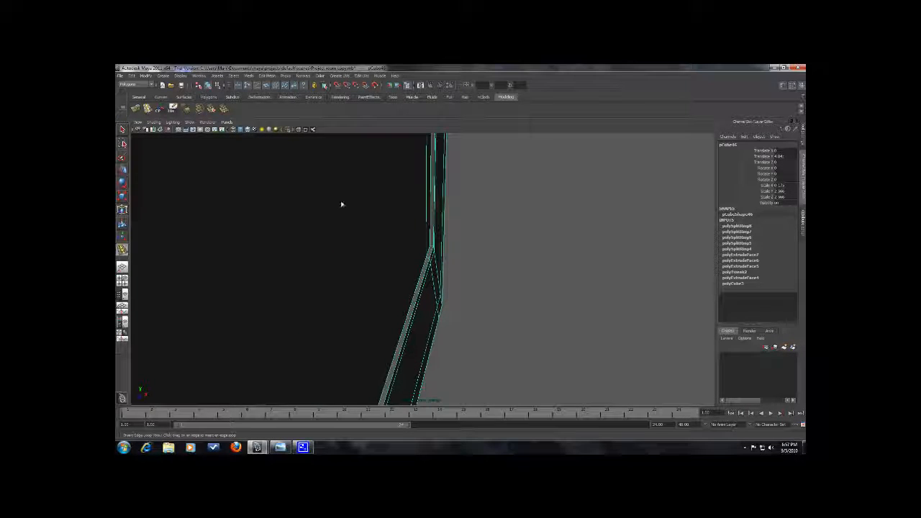
click(433, 251)
click(432, 250)
click(324, 207)
right_drag(324, 206, 296, 205)
click(153, 113)
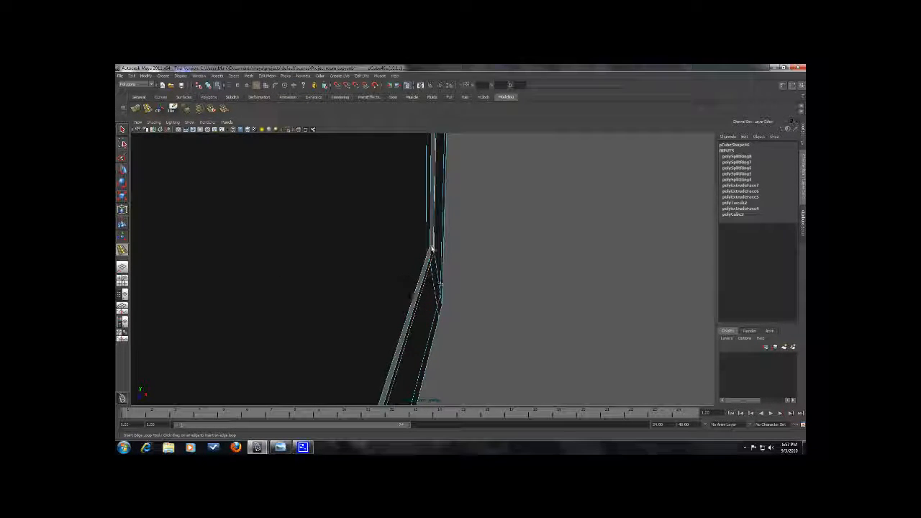
scroll(478, 242, up, 2)
scroll(479, 241, down, 3)
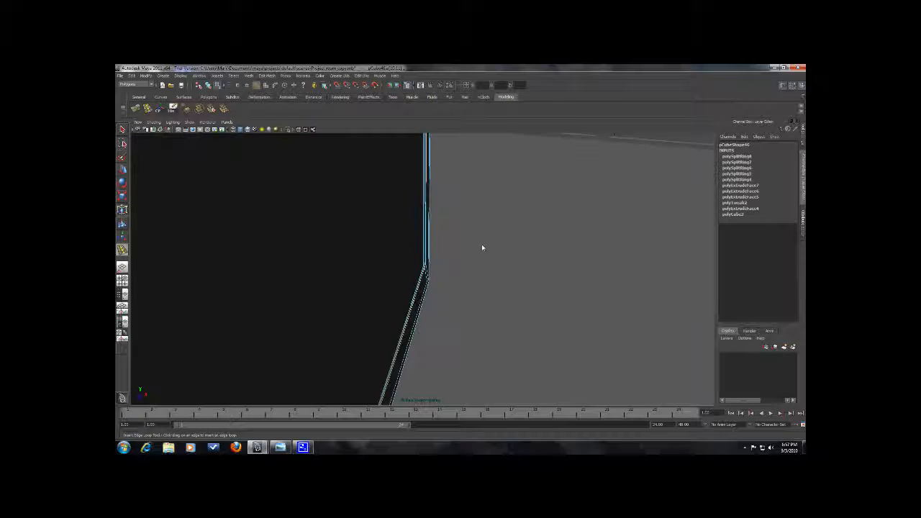
scroll(478, 249, up, 1)
alt+drag(477, 251, 453, 268)
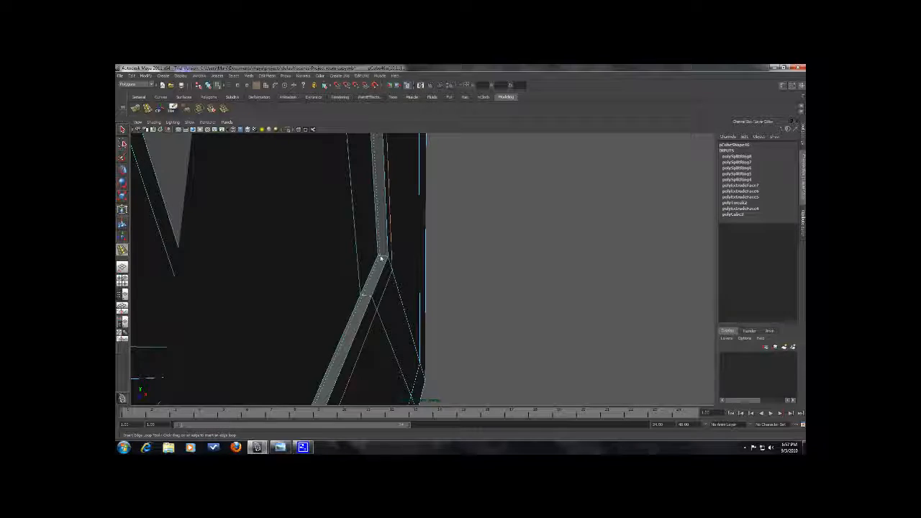
alt+drag(245, 218, 353, 232)
right_click(353, 220)
key(3)
alt+right_drag(424, 253, 372, 252)
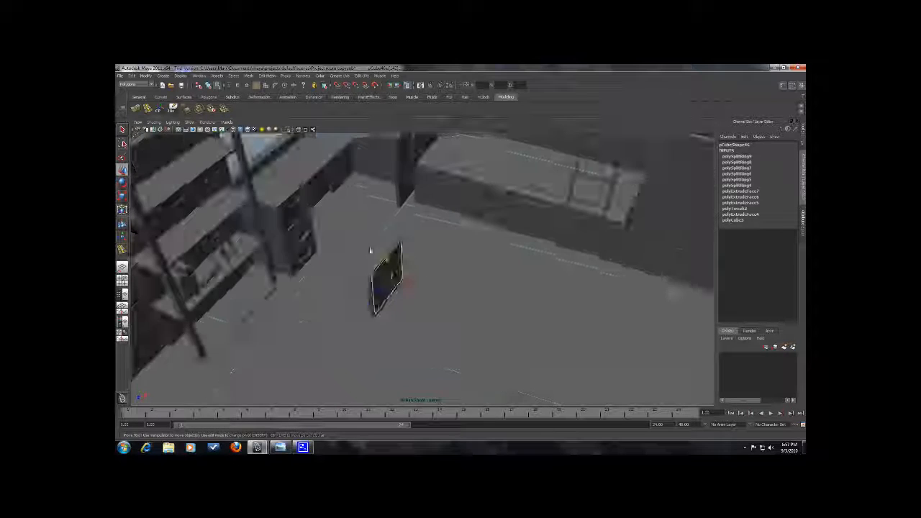
Insert two more edge loops around the raised block on the panel's back side.
alt+drag(372, 251, 377, 254)
right_drag(373, 229, 416, 245)
click(355, 230)
click(415, 245)
alt+drag(497, 302, 416, 267)
click(471, 241)
alt+middle_drag(416, 267, 410, 262)
alt+drag(410, 261, 421, 246)
alt+drag(421, 246, 278, 272)
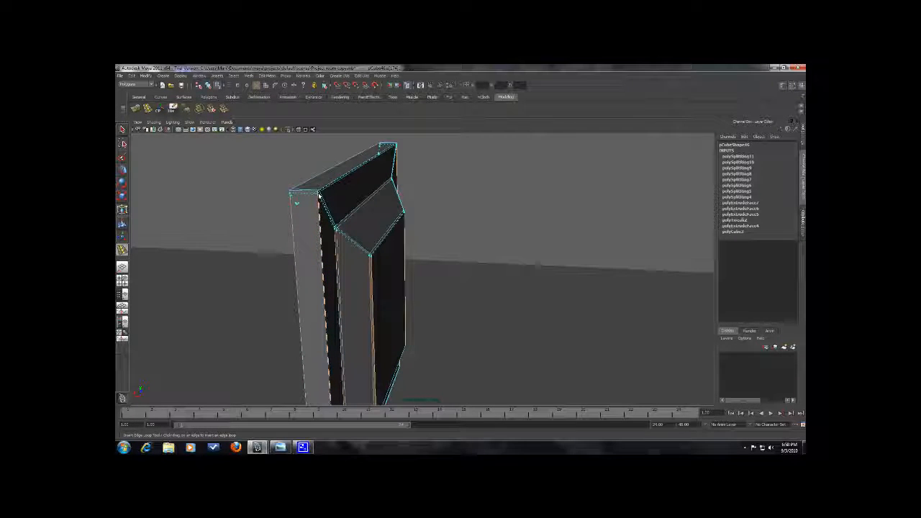
Return to object mode, display the panel smoothed and clear the selection.
right_drag(347, 222, 360, 216)
key(3)
click(242, 261)
scroll(319, 286, down, 6)
alt+drag(319, 286, 288, 282)
Examine the smoothed panel from several angles in the room.
right_drag(380, 274, 400, 226)
click(397, 257)
scroll(395, 244, up, 3)
drag(459, 191, 280, 422)
right_drag(383, 284, 402, 251)
click(209, 329)
alt+drag(232, 324, 523, 331)
scroll(371, 306, down, 3)
scroll(461, 330, down, 3)
alt+drag(462, 330, 507, 327)
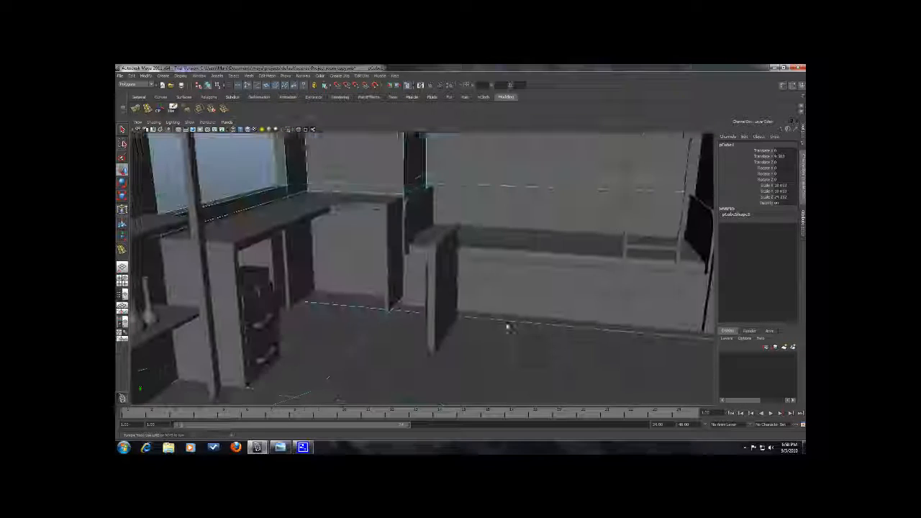
Move the panel onto the desk beside the window, undo the last adjustment and clear the selection.
click(442, 287)
scroll(446, 290, down, 3)
drag(457, 284, 330, 227)
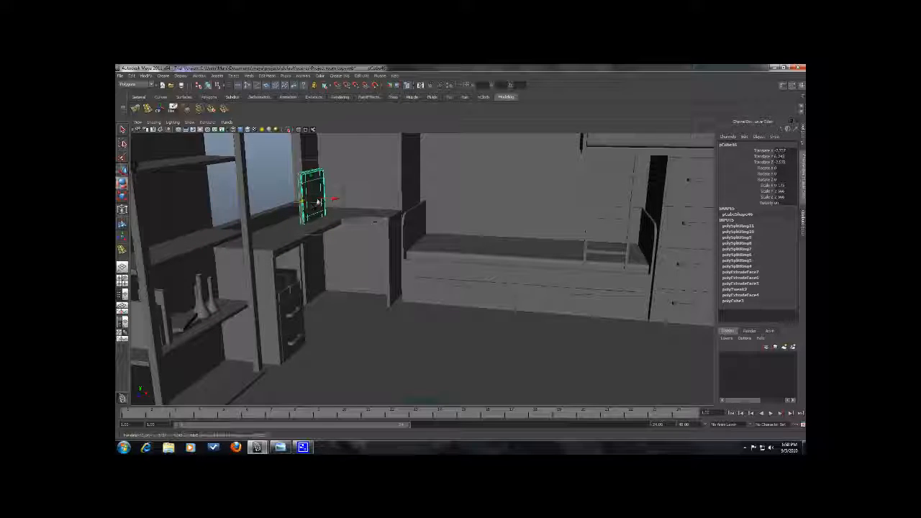
drag(317, 206, 446, 278)
key(ctrl+z)
key(r)
key(w)
click(509, 241)
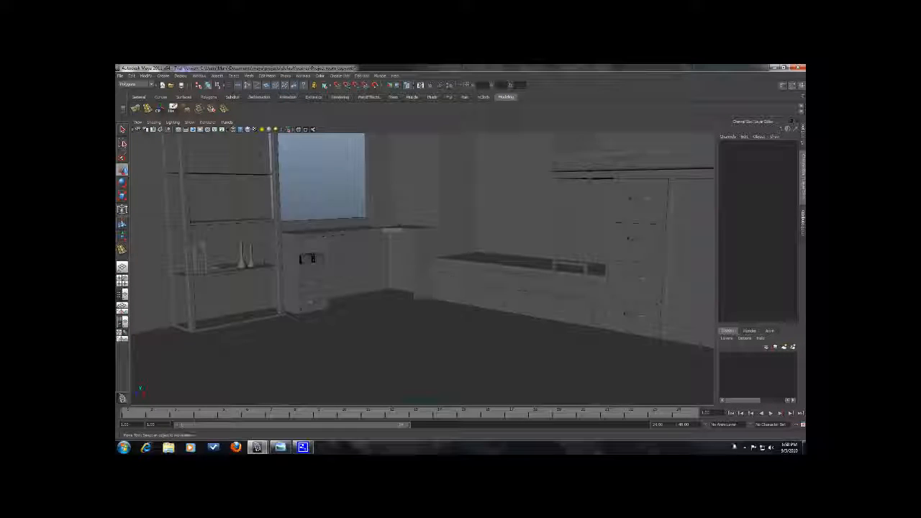
click(746, 448)
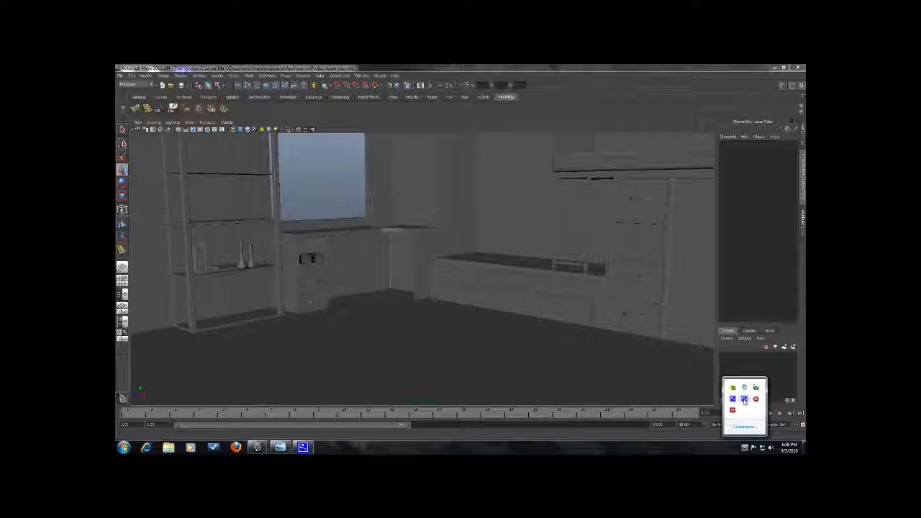
click(744, 400)
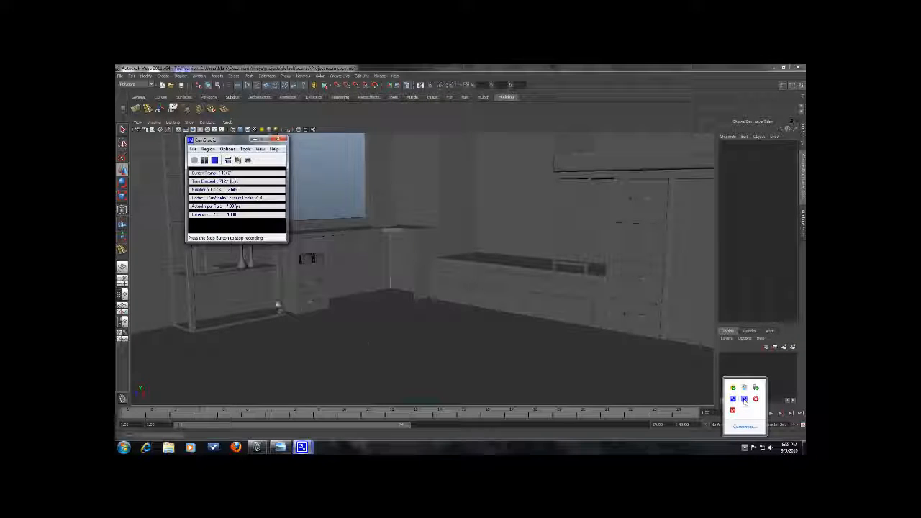